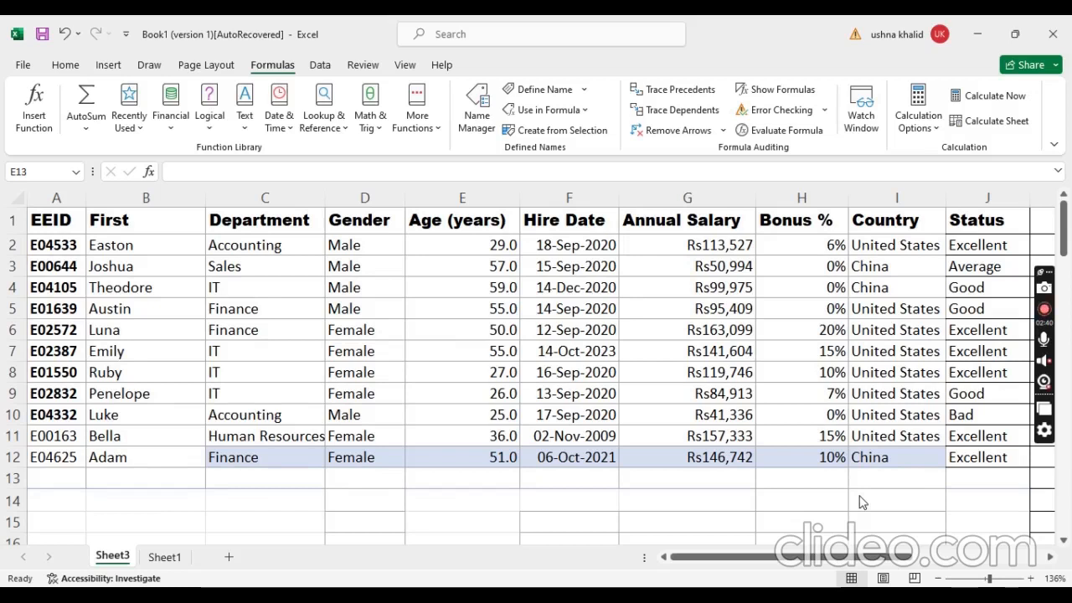
Step: Begin a SUMIF formula in cell E13, directly below the Age (years) values
click(501, 242)
click(501, 243)
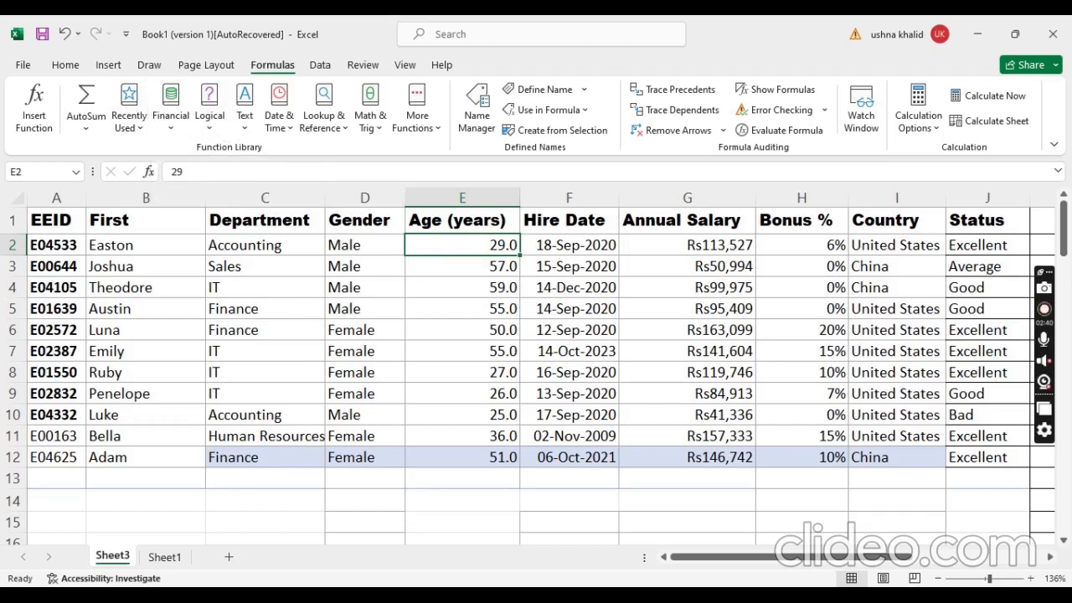
click(509, 478)
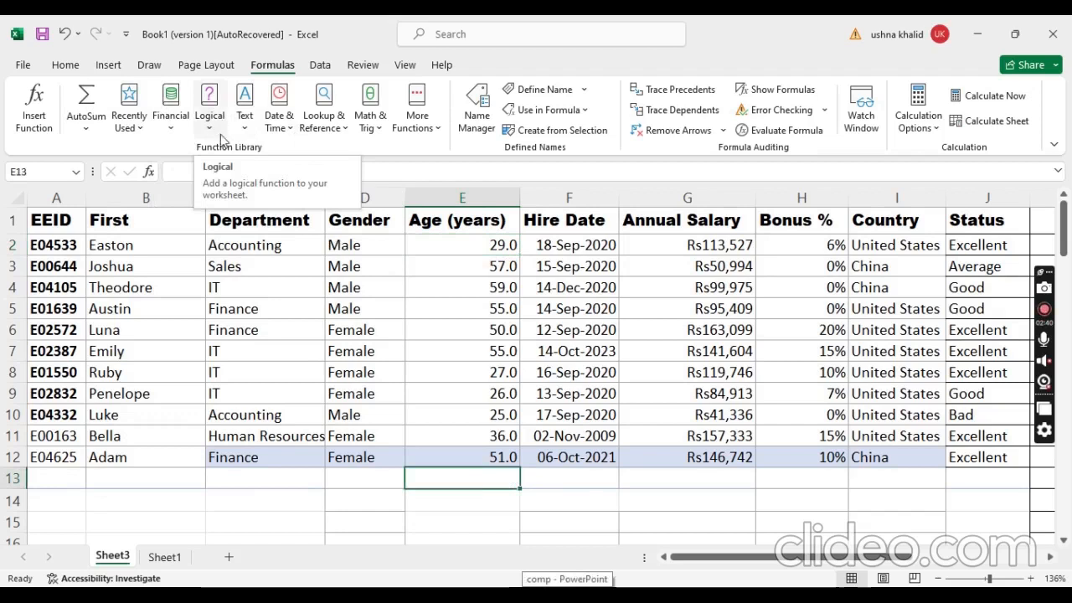
click(184, 176)
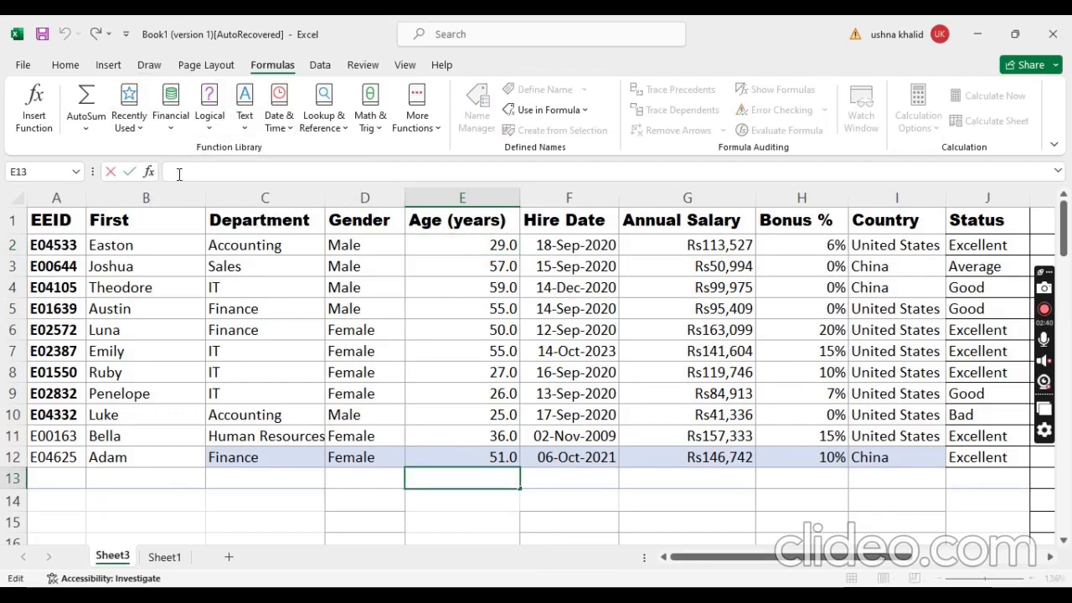
text(=)
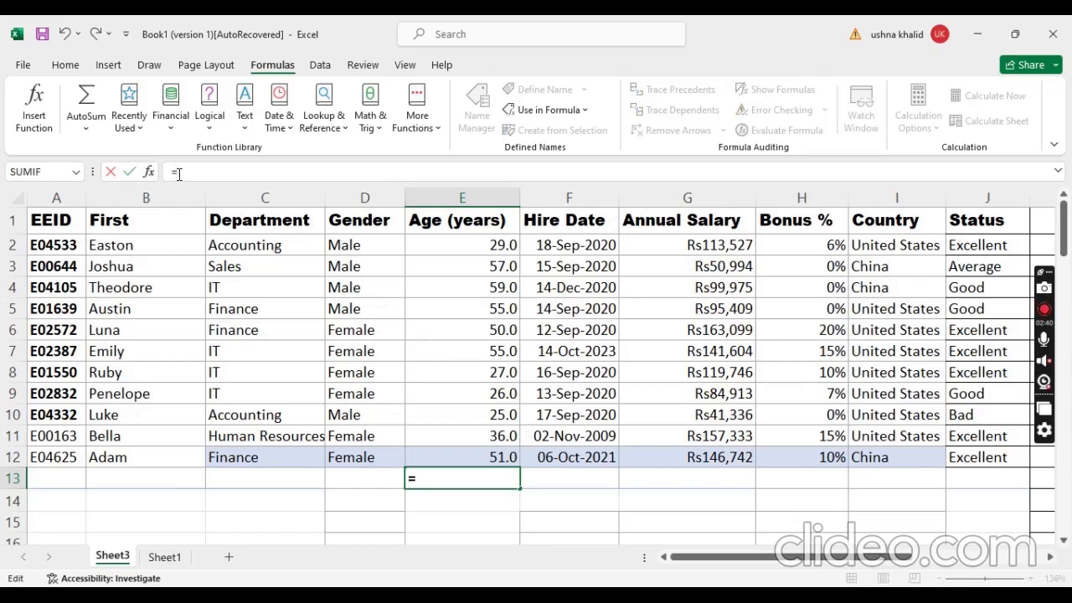
text(SUMIF)
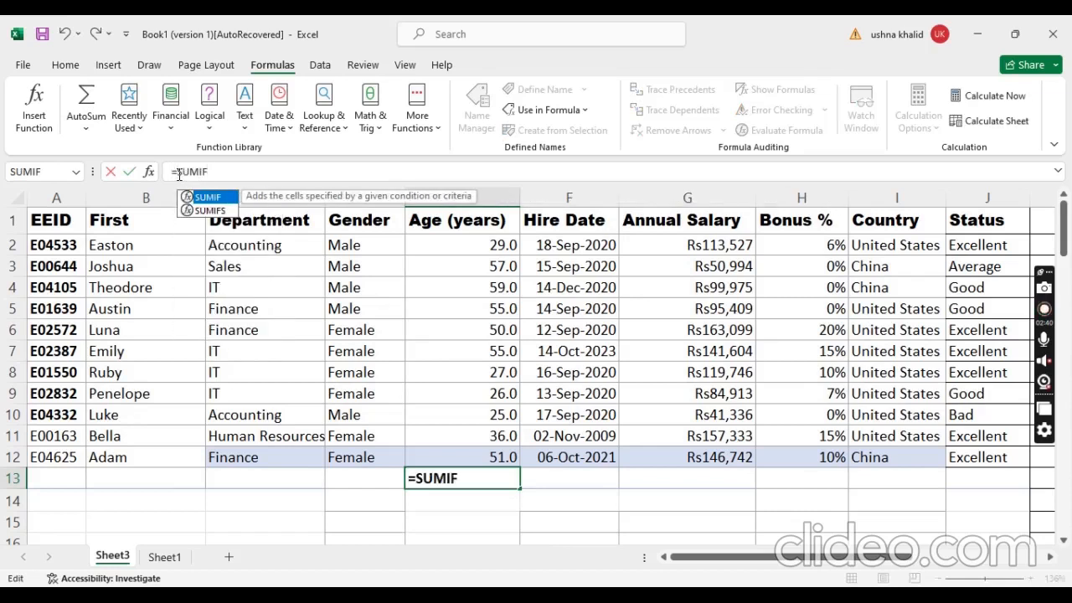
click(101, 134)
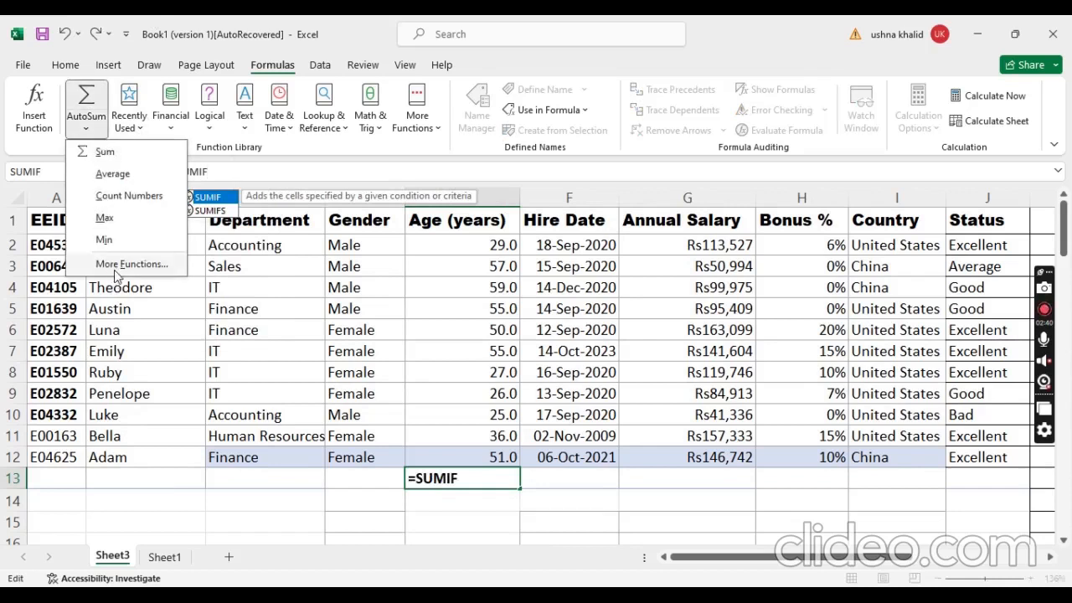
click(422, 117)
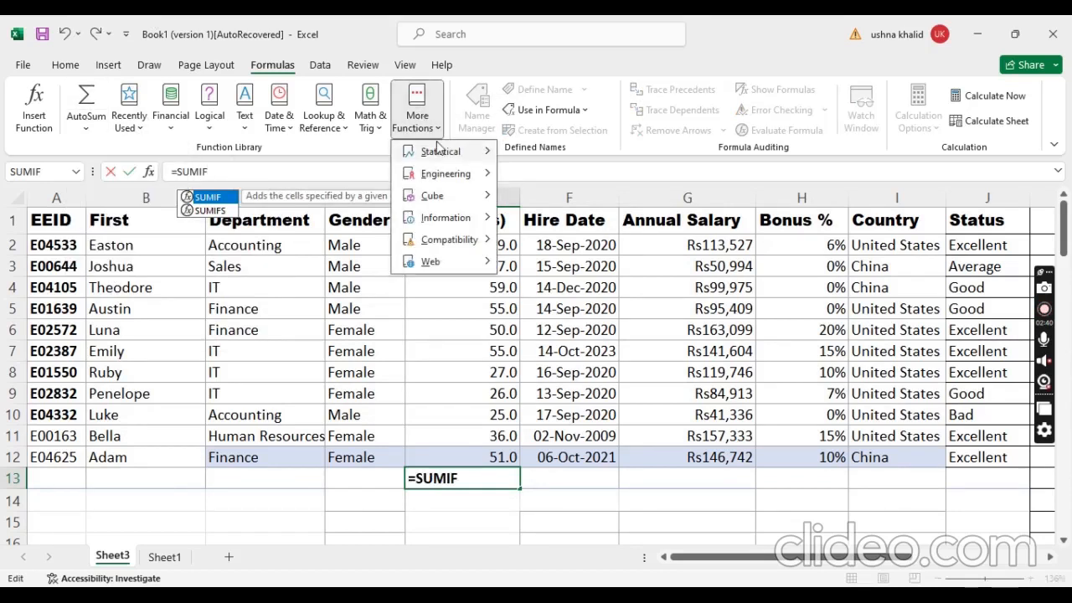
mouse_move(446, 204)
mouse_move(438, 153)
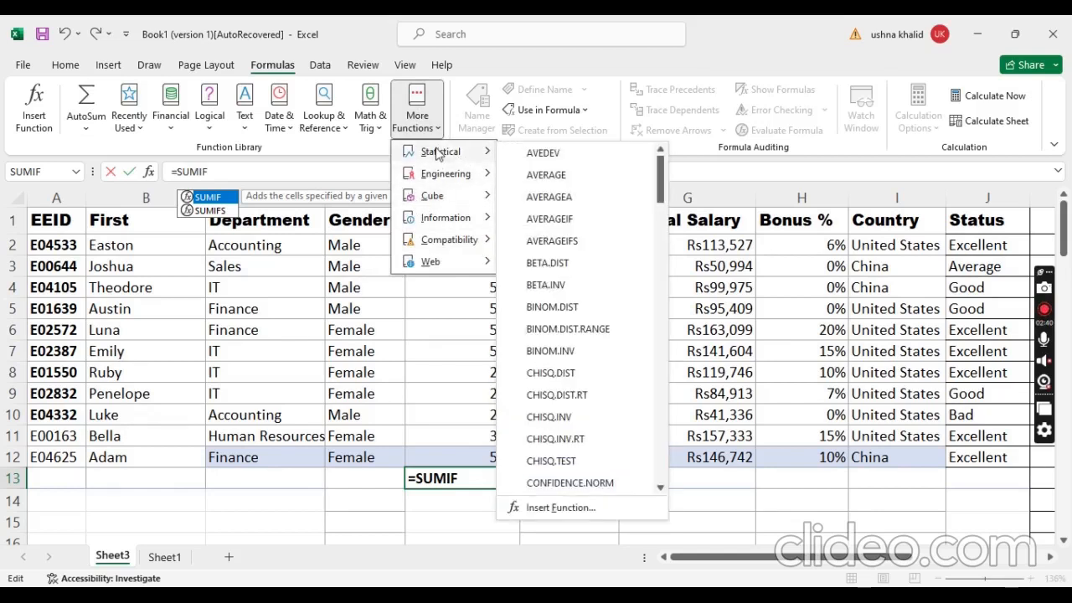
drag(661, 177, 669, 523)
click(661, 372)
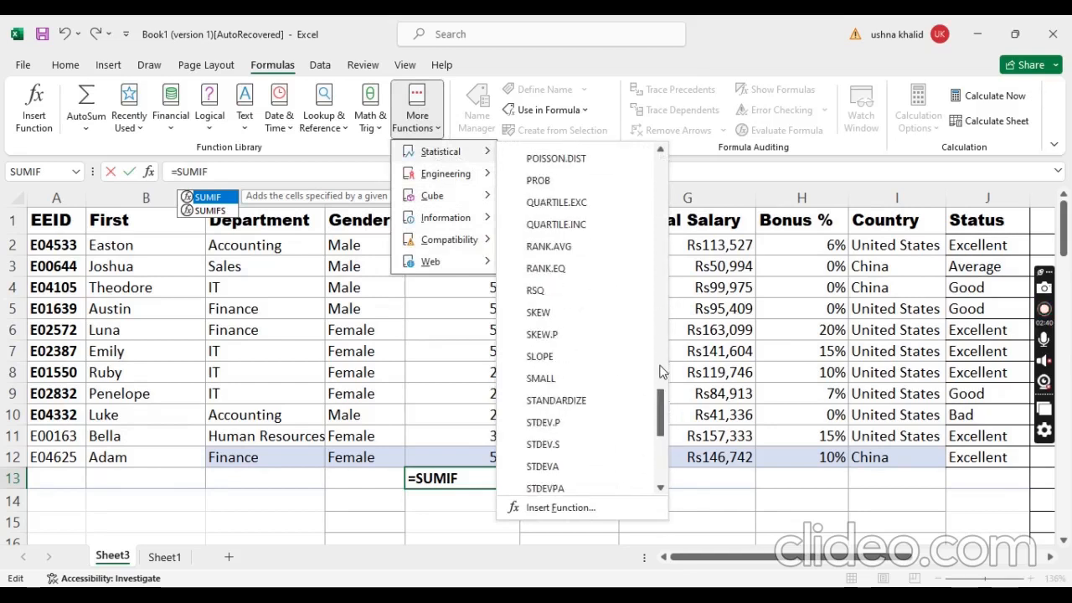
drag(660, 411, 663, 441)
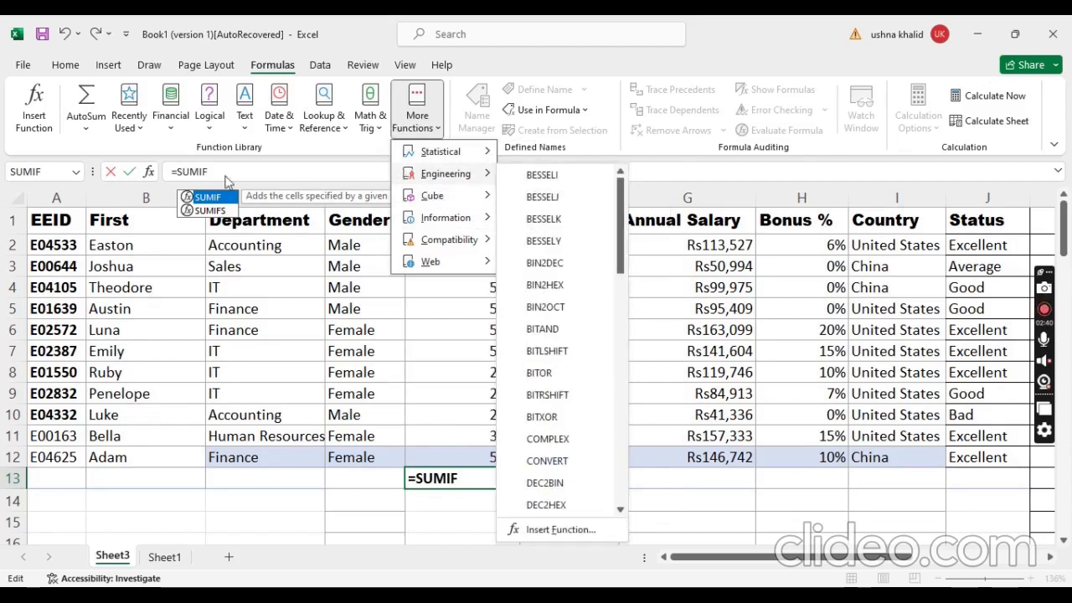
click(229, 165)
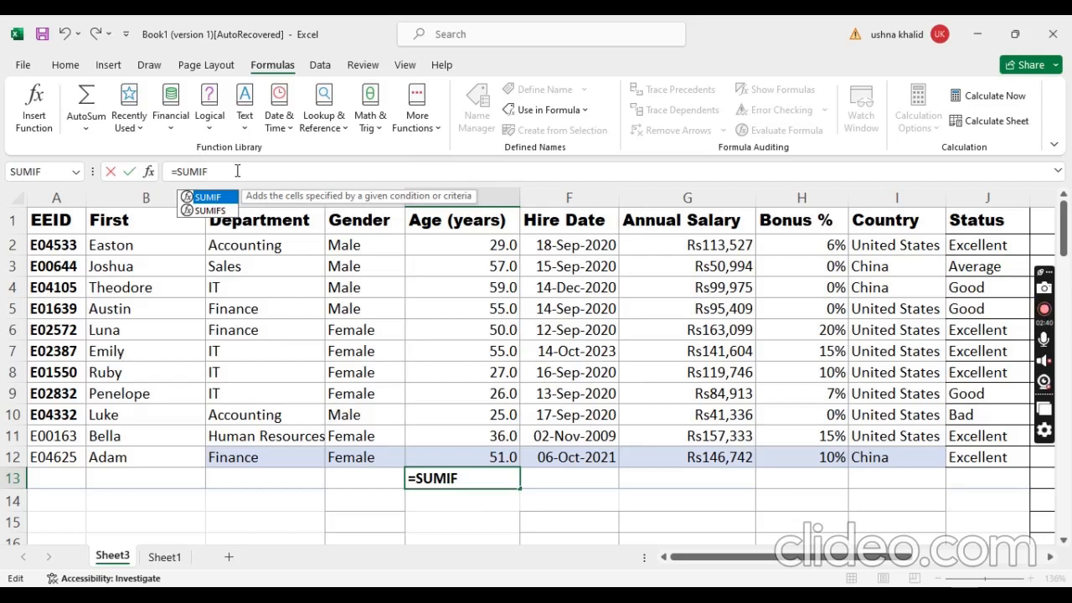
Step: Complete the SUMIF formula in E13 with range C2:C12, criterion "IT" and sum range E2:E12
text(()
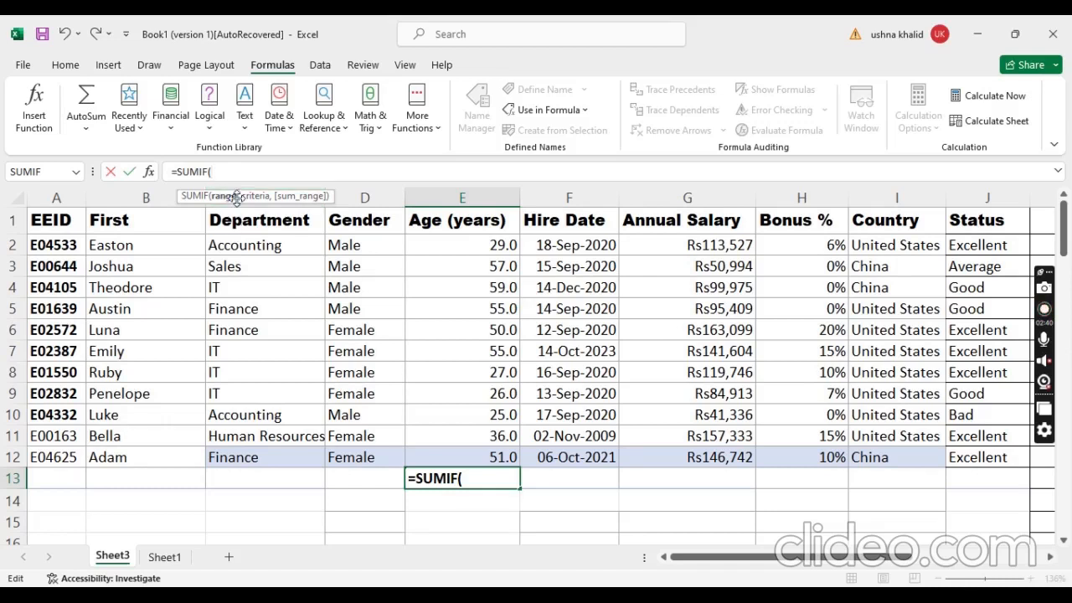
drag(273, 248, 282, 458)
text(,)
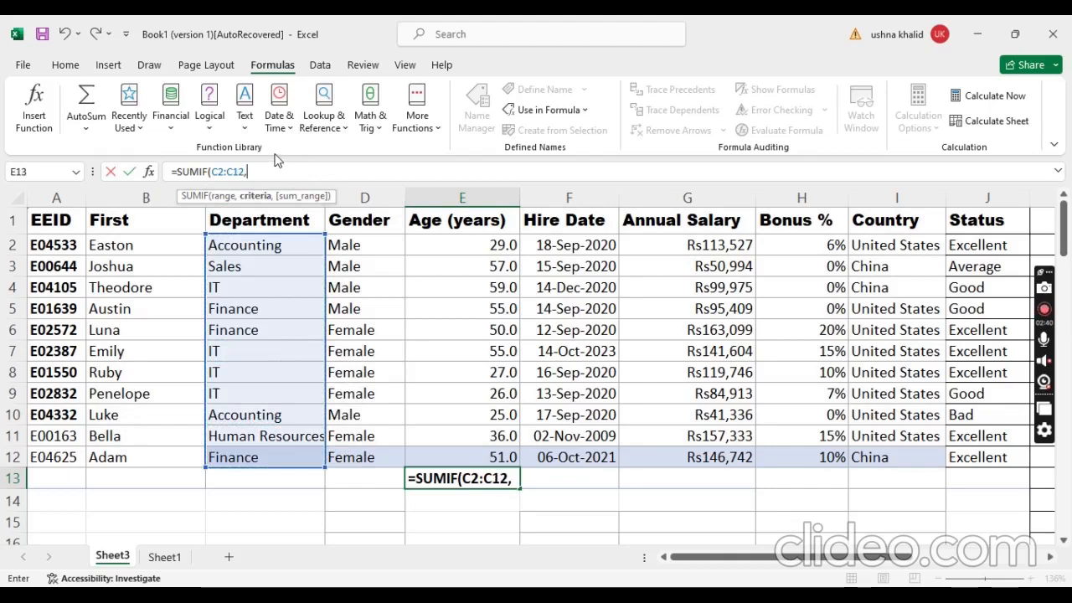
text("IT)
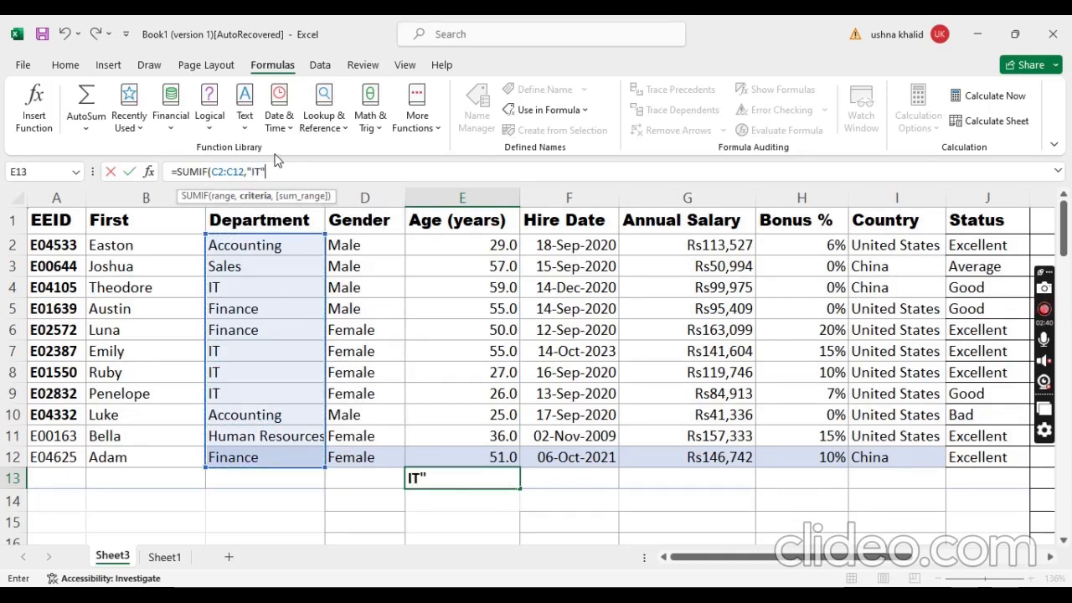
text(",)
drag(475, 243, 482, 453)
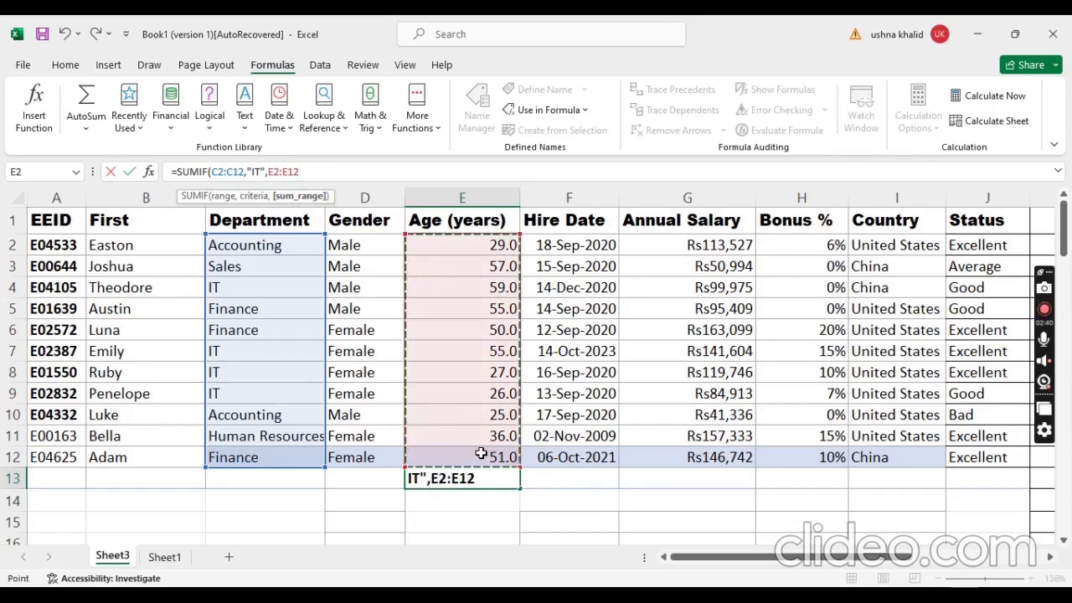
text())
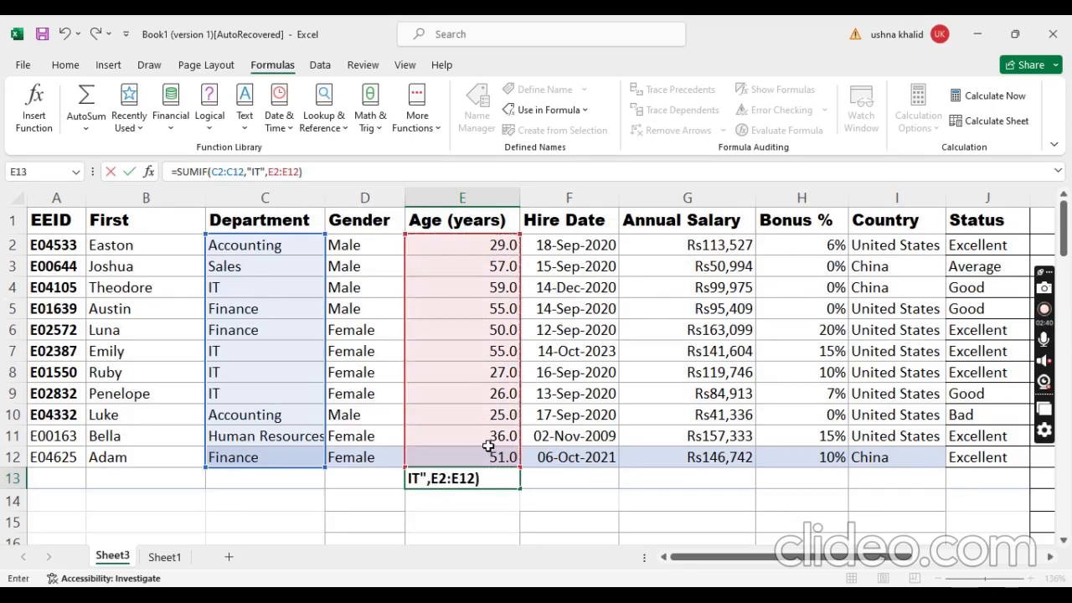
key(Return)
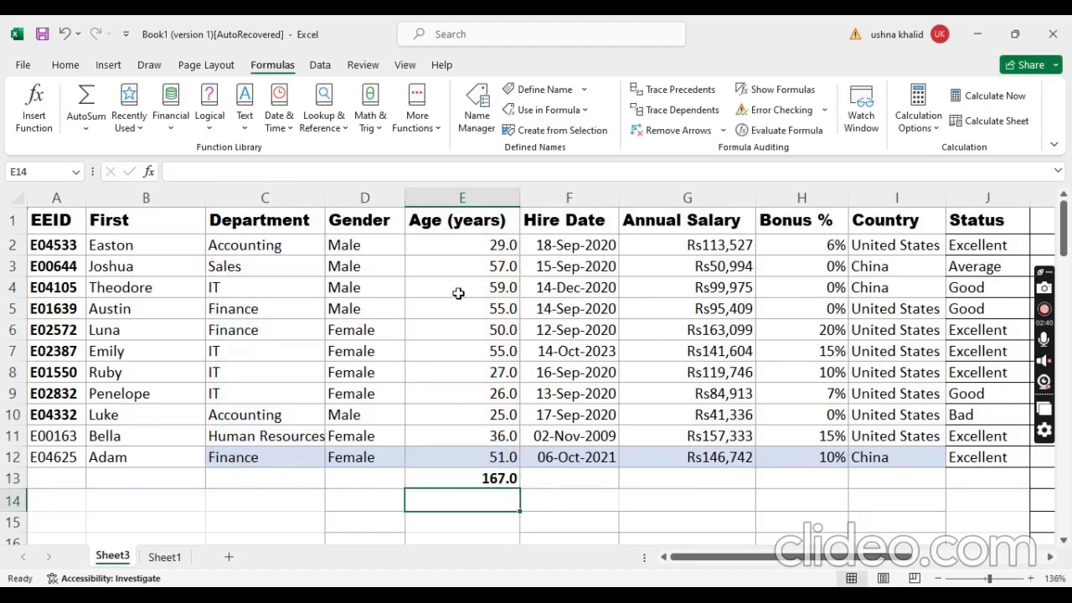
click(492, 288)
click(498, 351)
click(501, 372)
click(503, 395)
click(503, 414)
click(498, 502)
Step: Enter the label SUMIF in cell D13, beside the formula result
click(392, 482)
text(S)
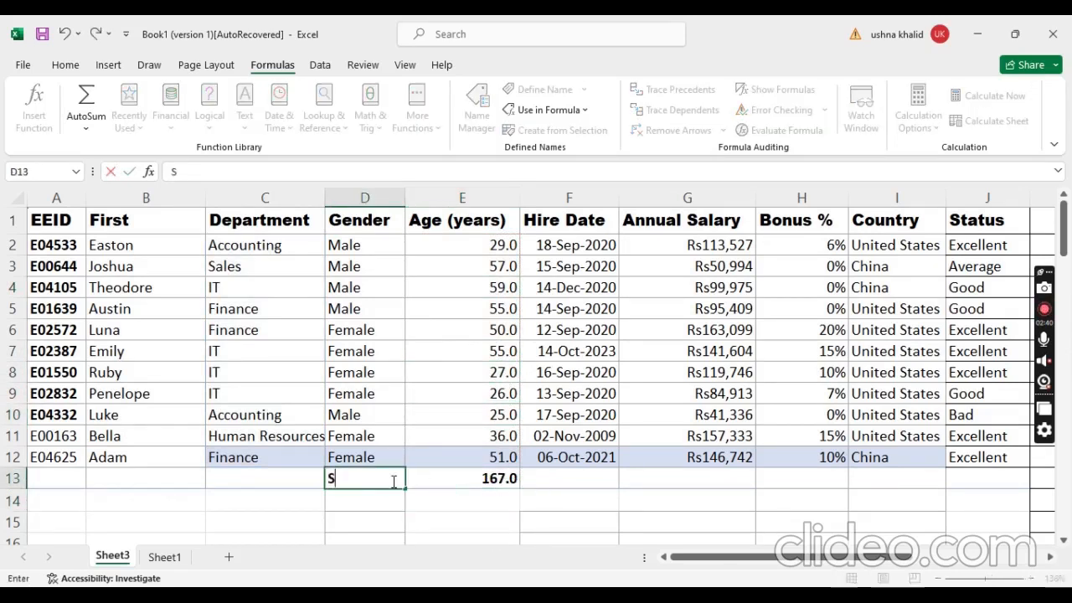
text(UMIF)
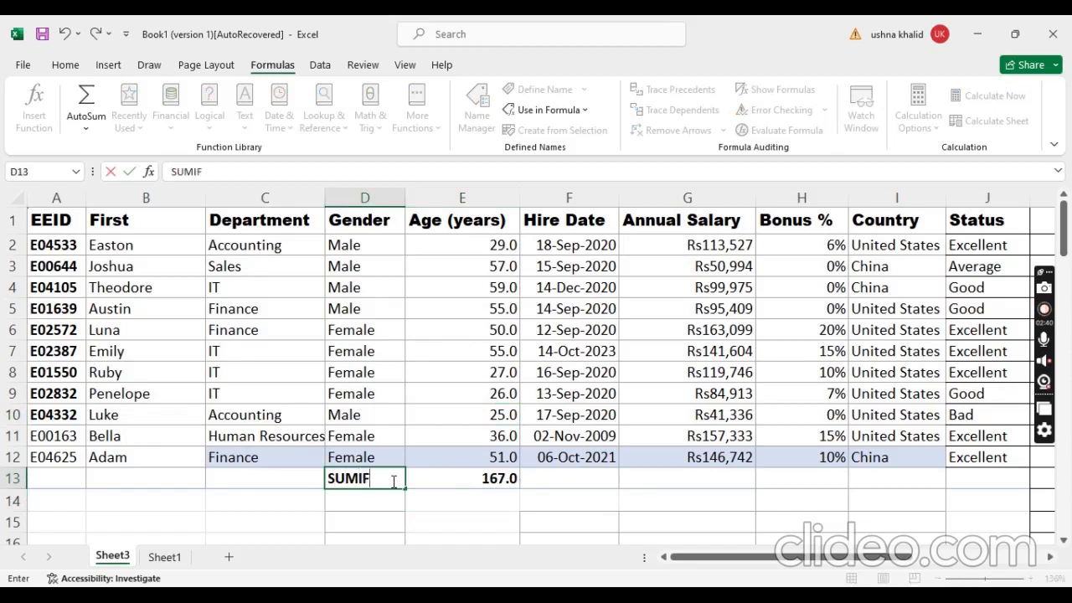
Step: Enter the label AVERAGEIF in cell D14, under the SUMIF label
click(376, 497)
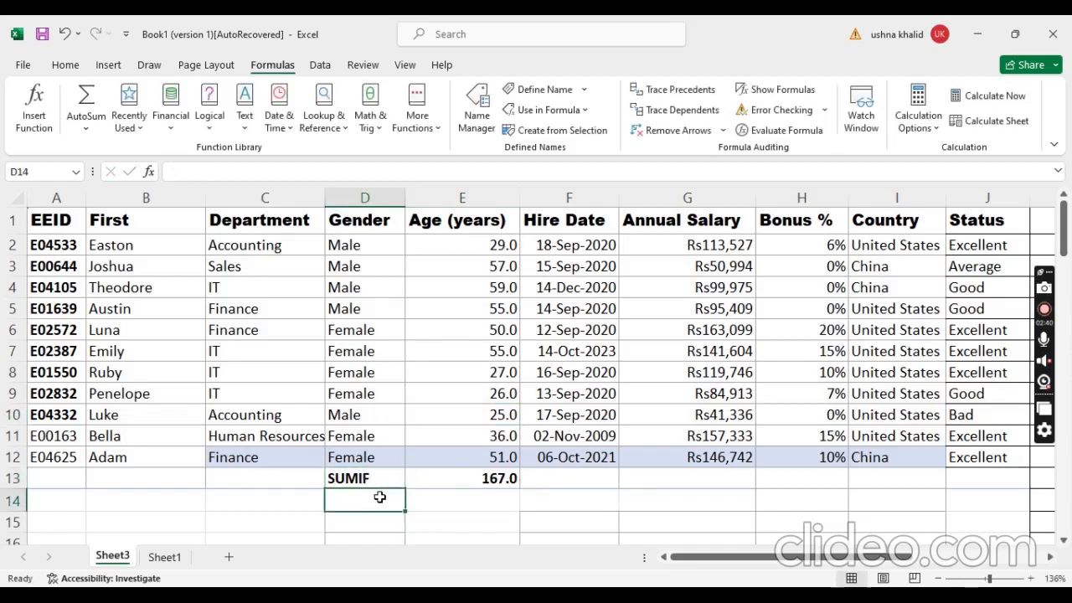
text(PRO)
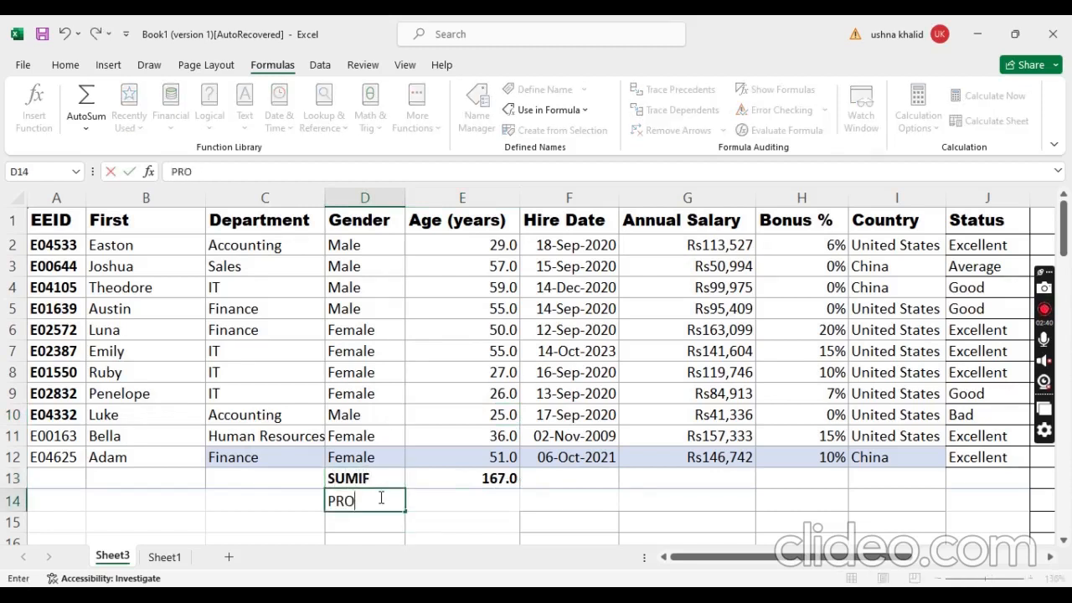
key(BackSpace)
key(BackSpace)
key(BackSpace)
text(A)
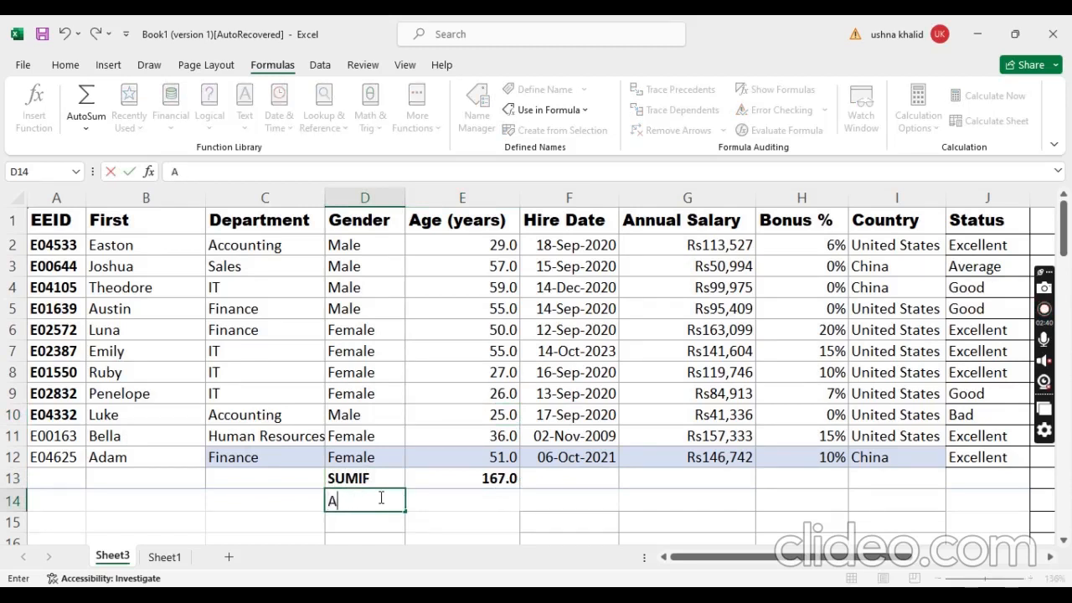
text(VERAGEIF)
Step: Insert the AVERAGEIF function into cell E14, choosing it from the list of all functions
click(466, 498)
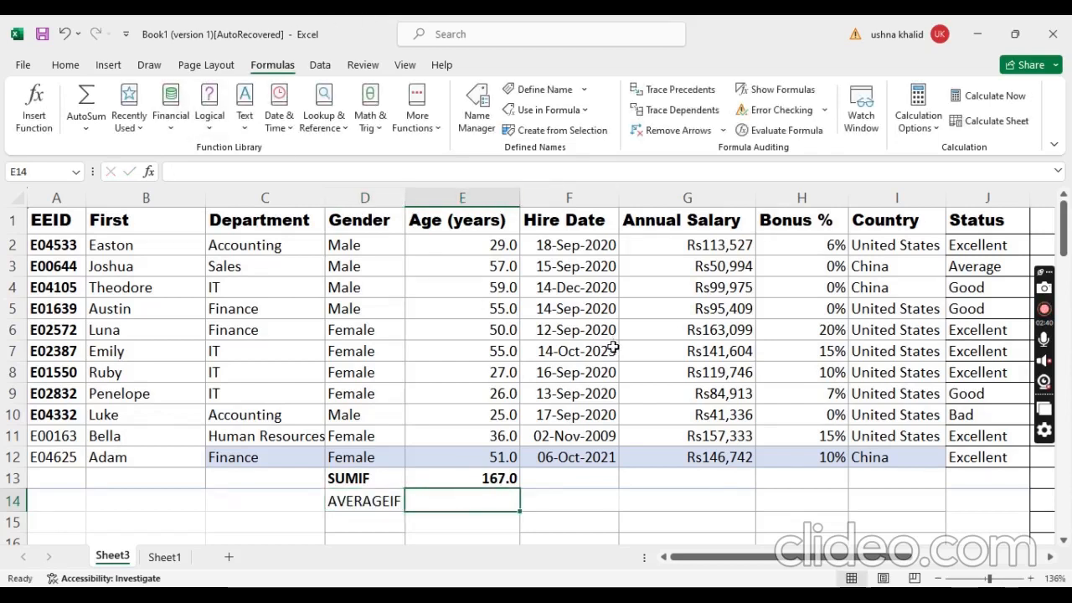
click(99, 132)
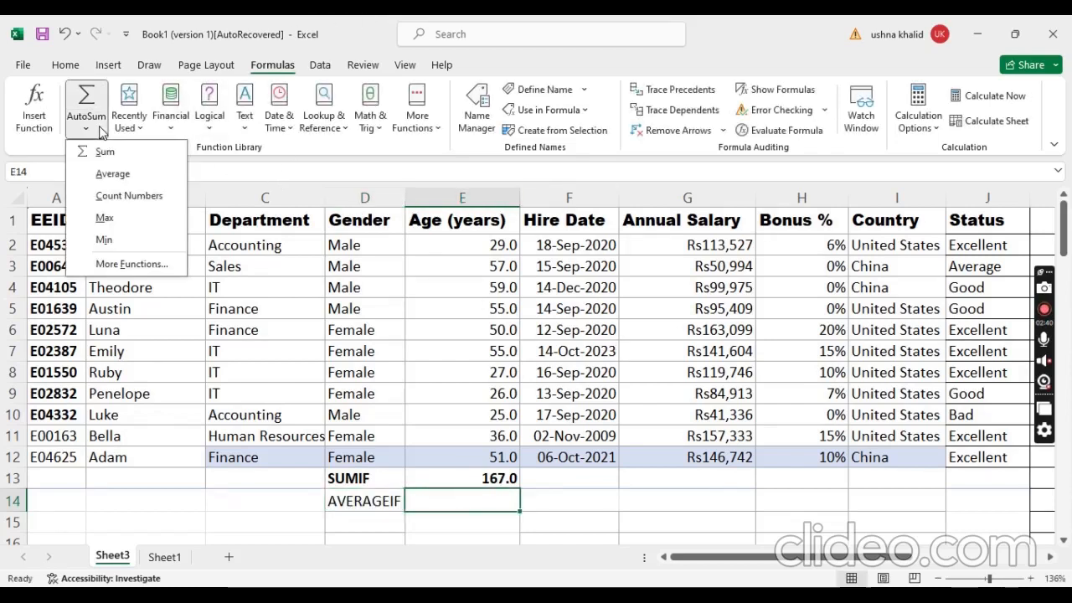
click(144, 266)
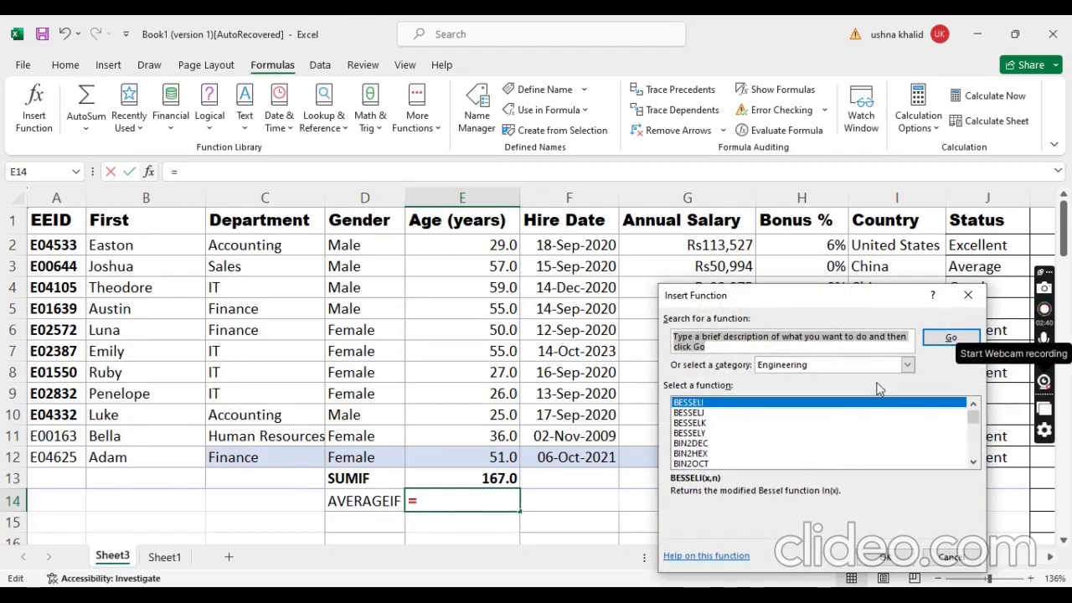
click(904, 367)
click(762, 388)
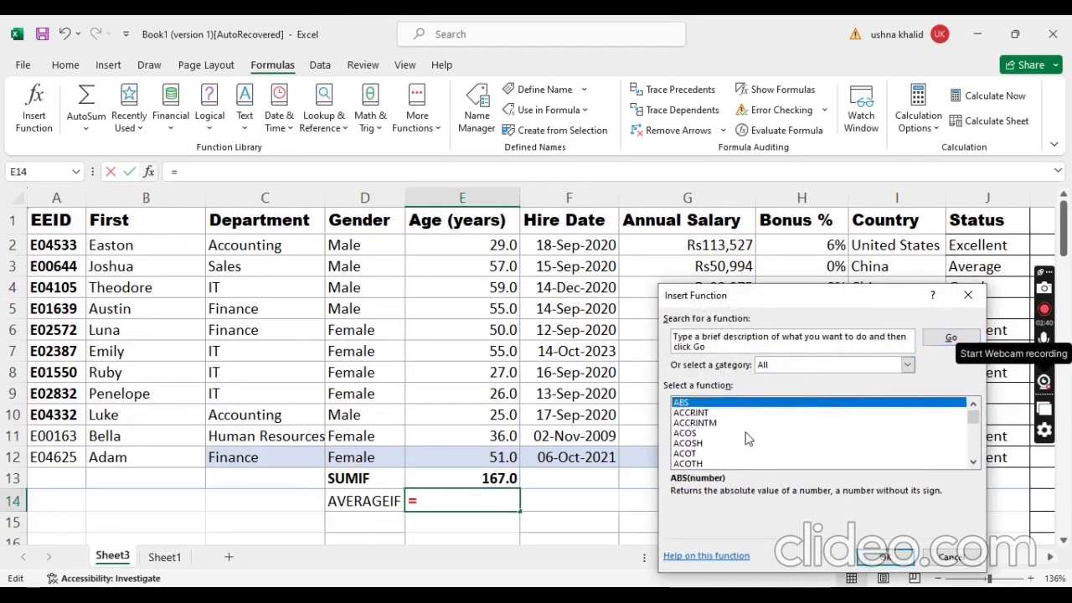
scroll(735, 443, down, 2)
scroll(735, 444, down, 4)
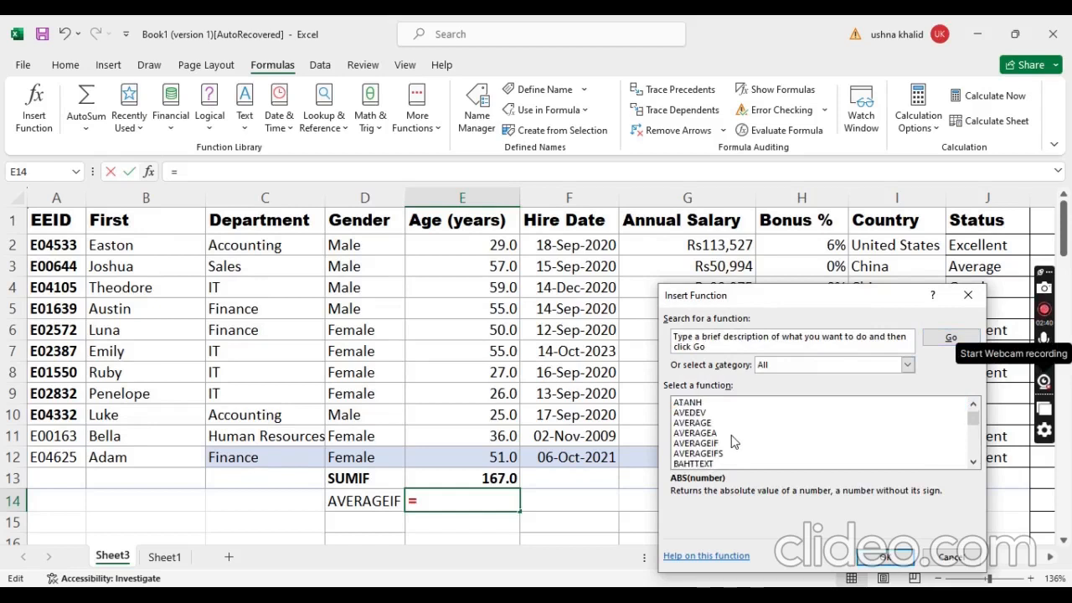
click(712, 444)
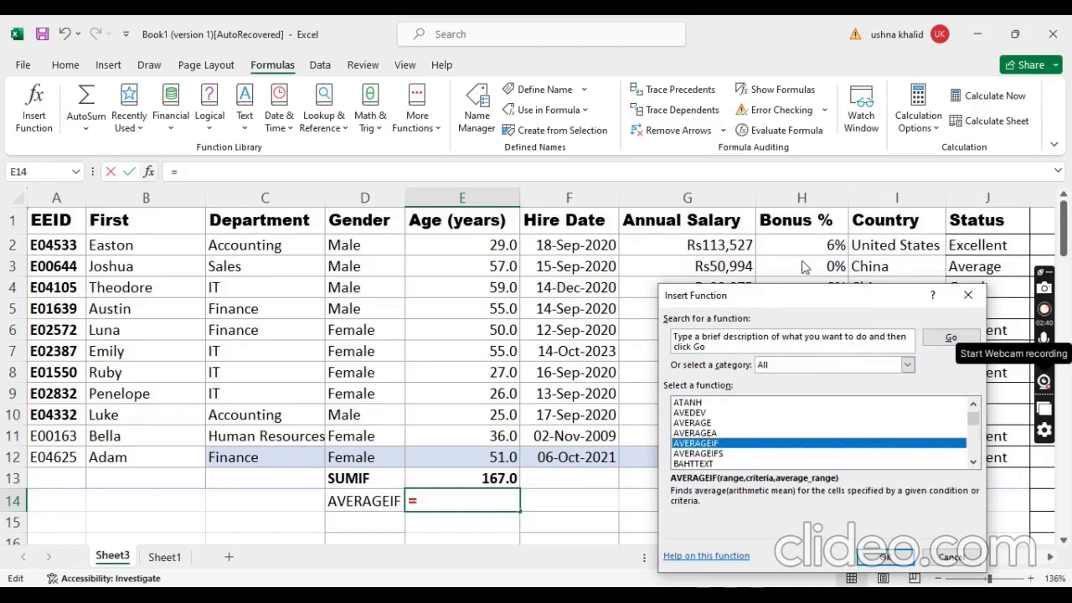
drag(802, 294, 685, 201)
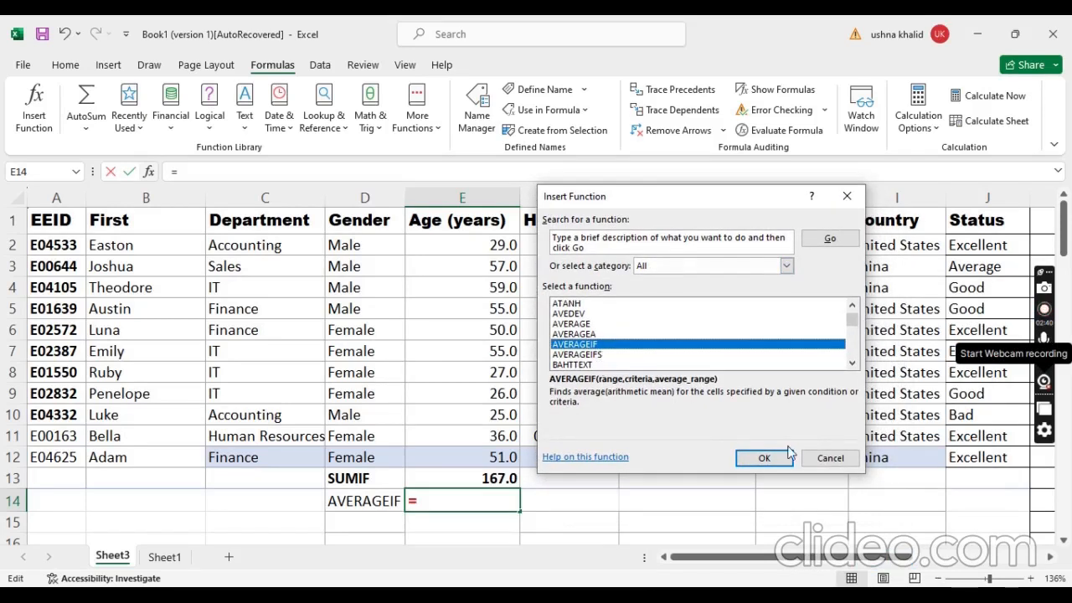
click(774, 459)
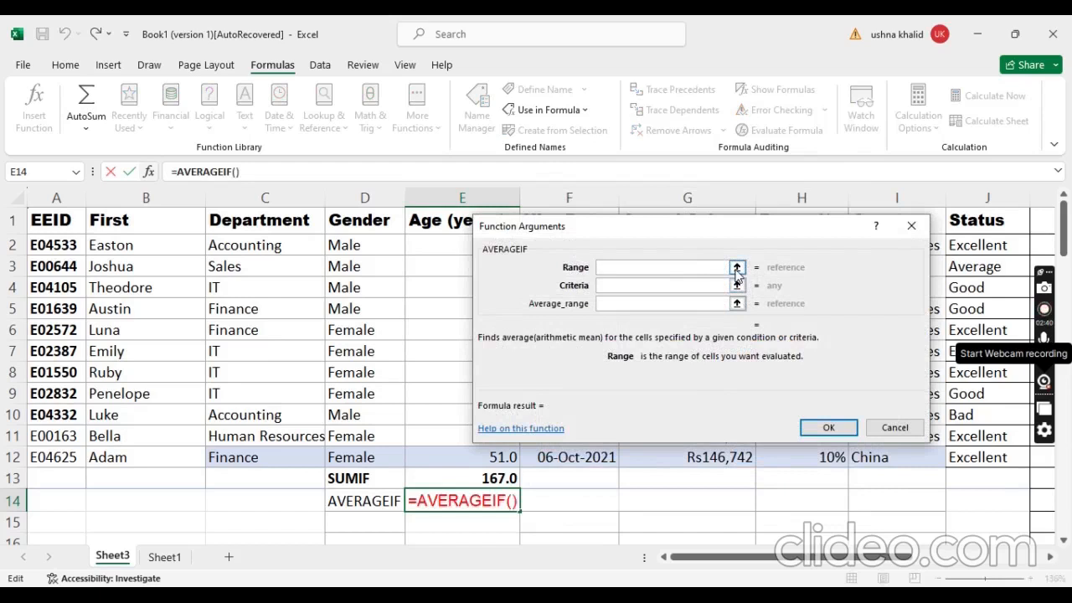
Step: Set the AVERAGEIF range to the department cells C2:C12 and the criteria to cell C4
click(737, 267)
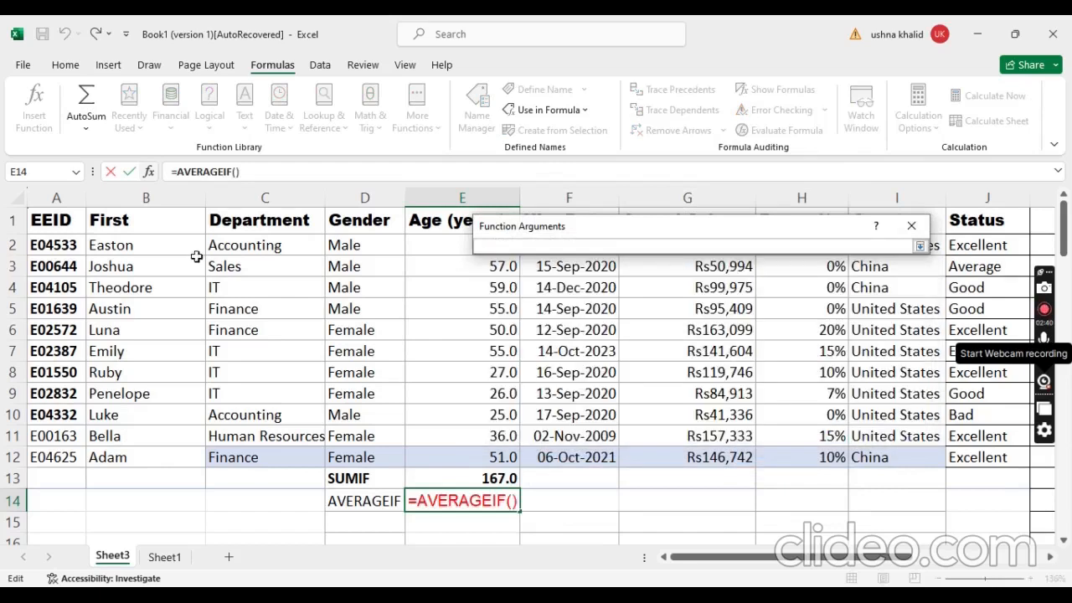
drag(260, 243, 271, 456)
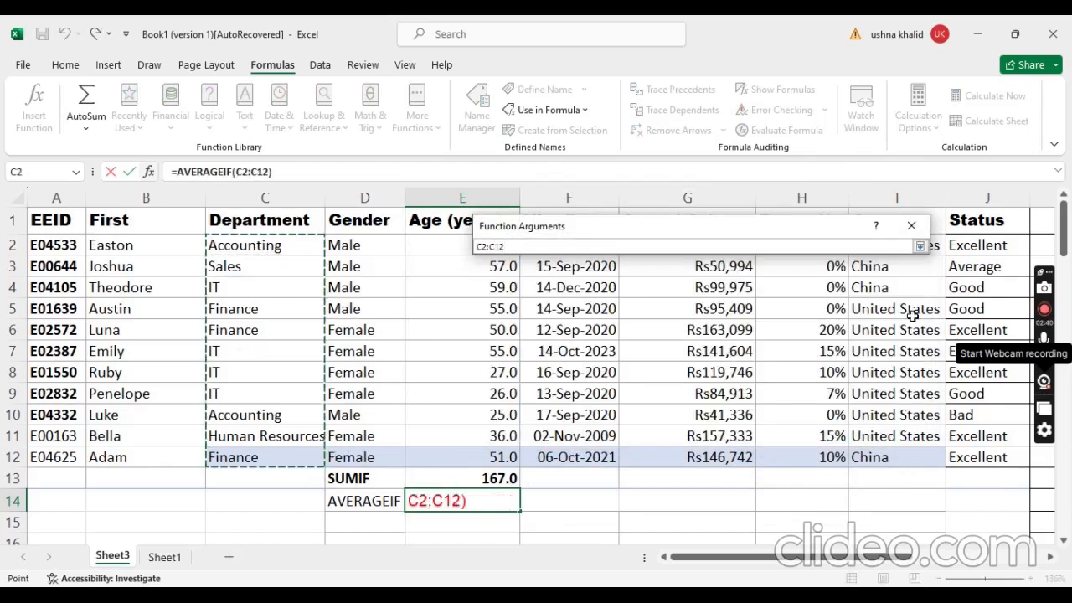
click(919, 246)
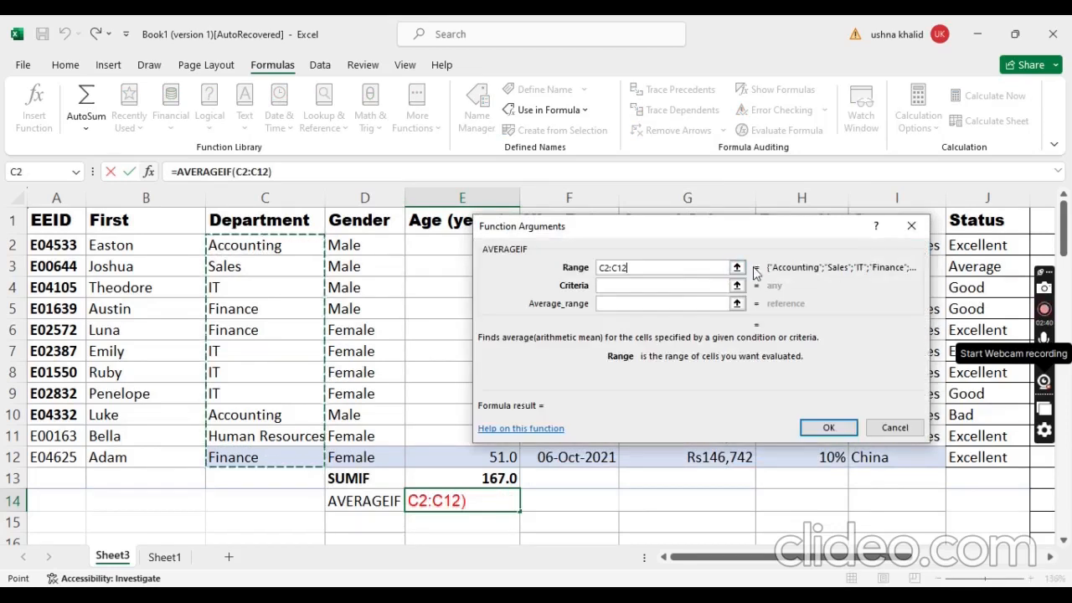
click(738, 283)
click(230, 293)
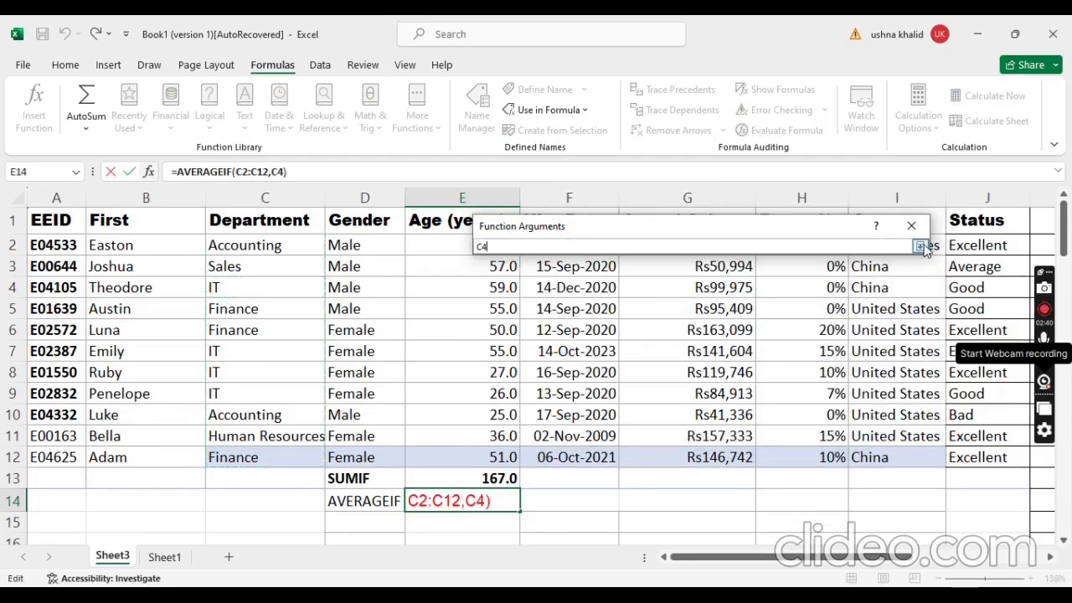
click(919, 246)
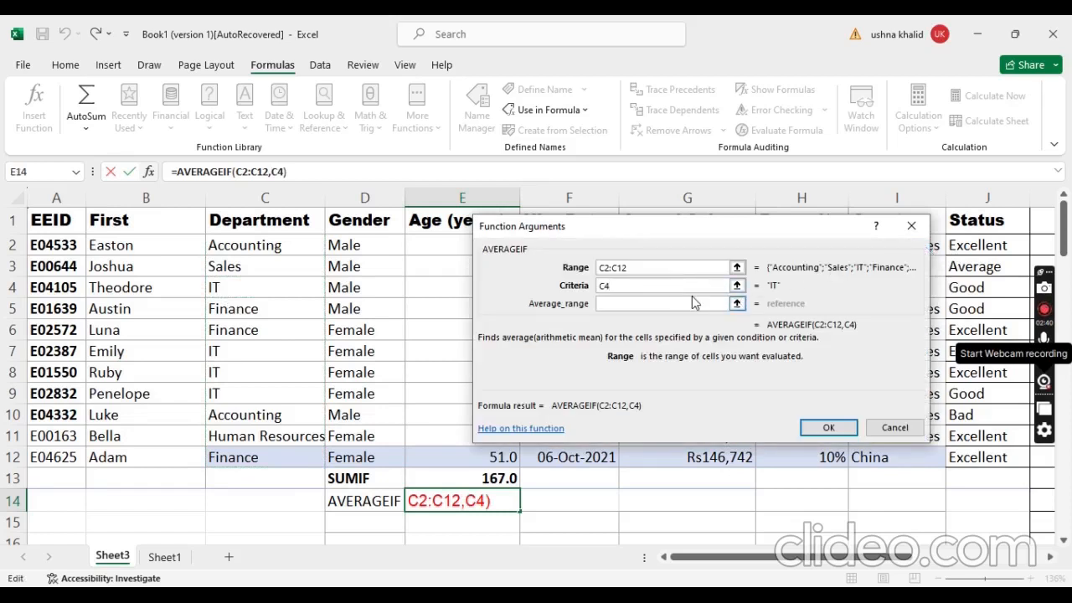
Step: Replace the AVERAGEIF criteria with the text IT
key(BackSpace)
key(BackSpace)
text(T)
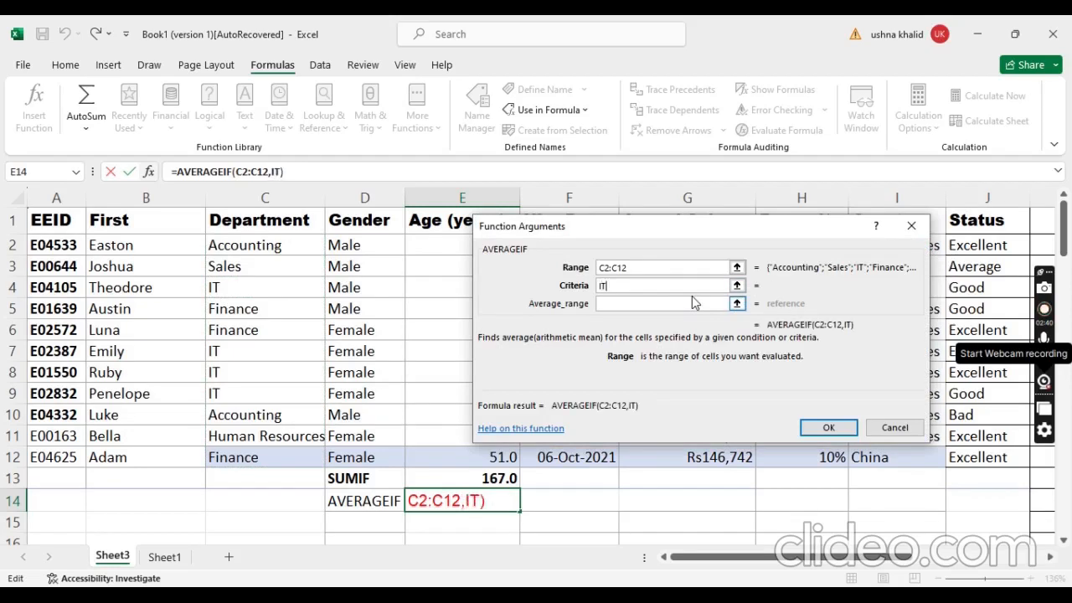
Step: Set the AVERAGEIF average range to the age cells E2:E12 and complete the formula in E14
click(737, 304)
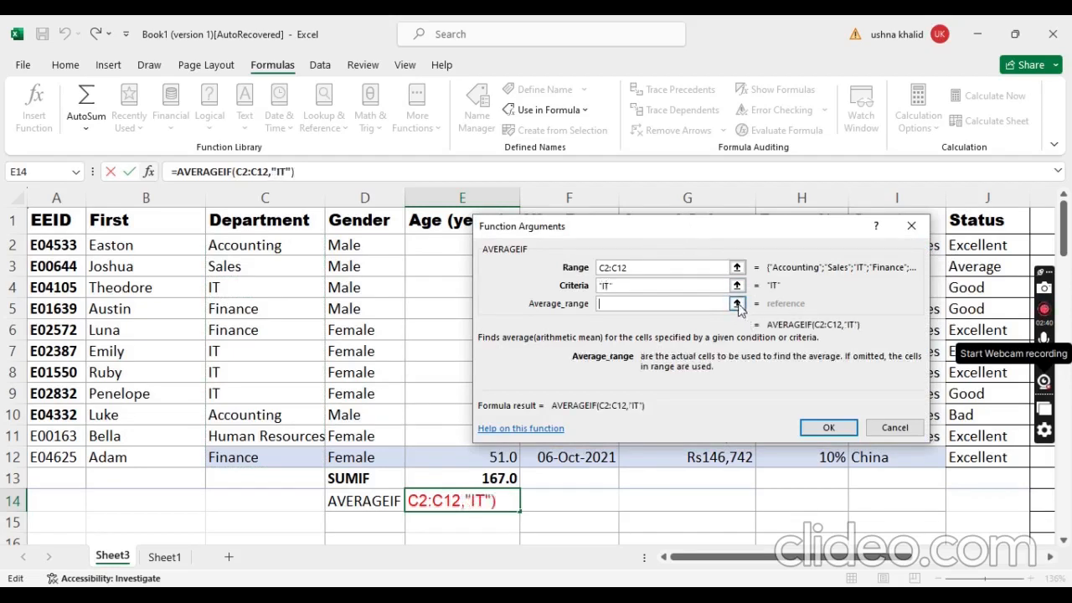
click(429, 243)
drag(430, 243, 431, 447)
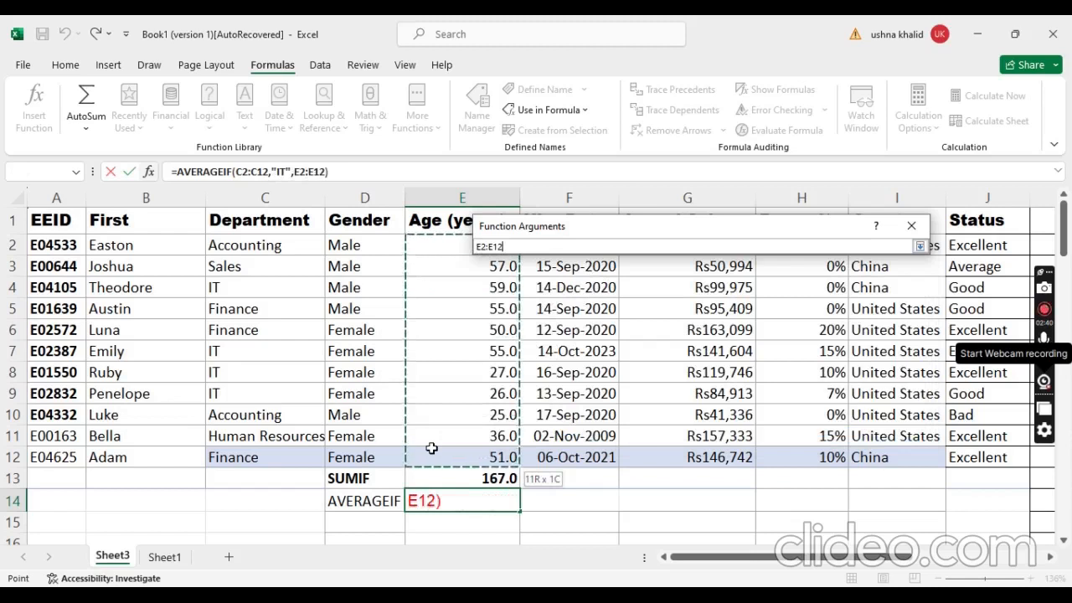
click(920, 247)
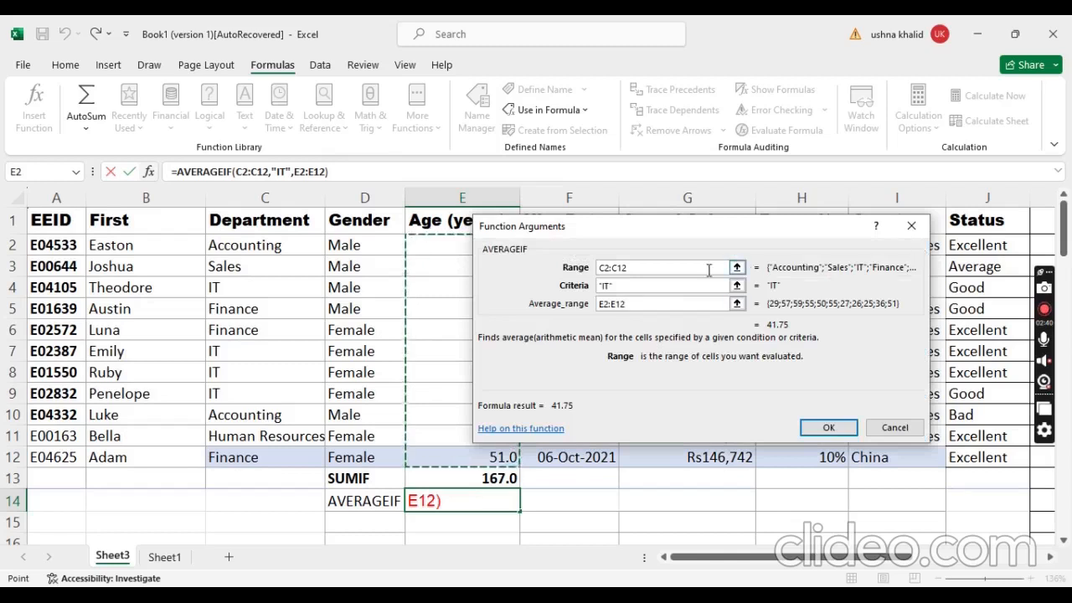
click(829, 428)
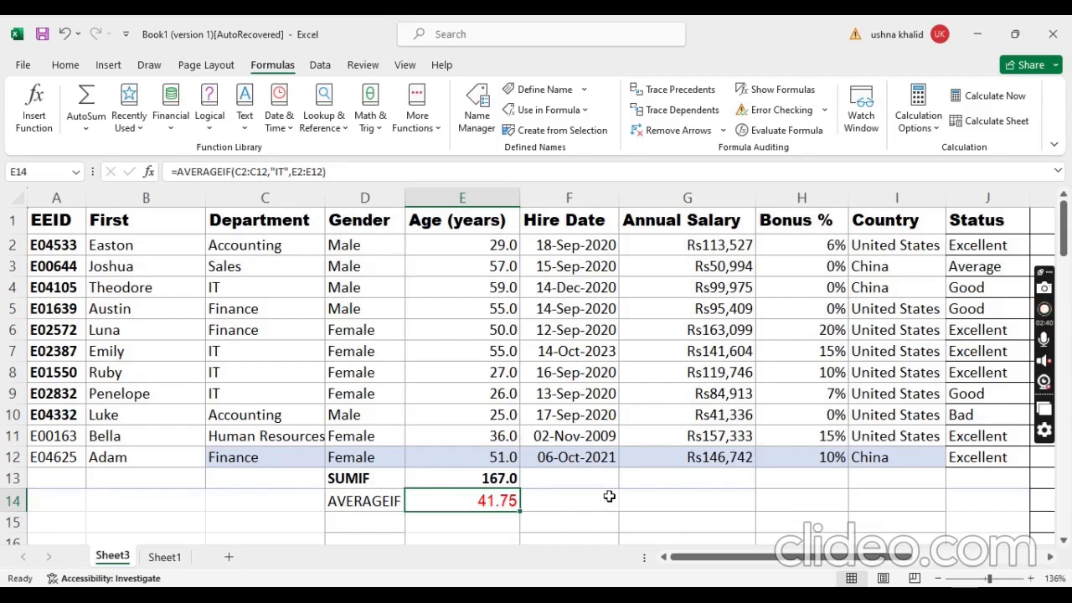
Step: Enter the label SUMIFs in cell D15, under the AVERAGEIF label
click(688, 479)
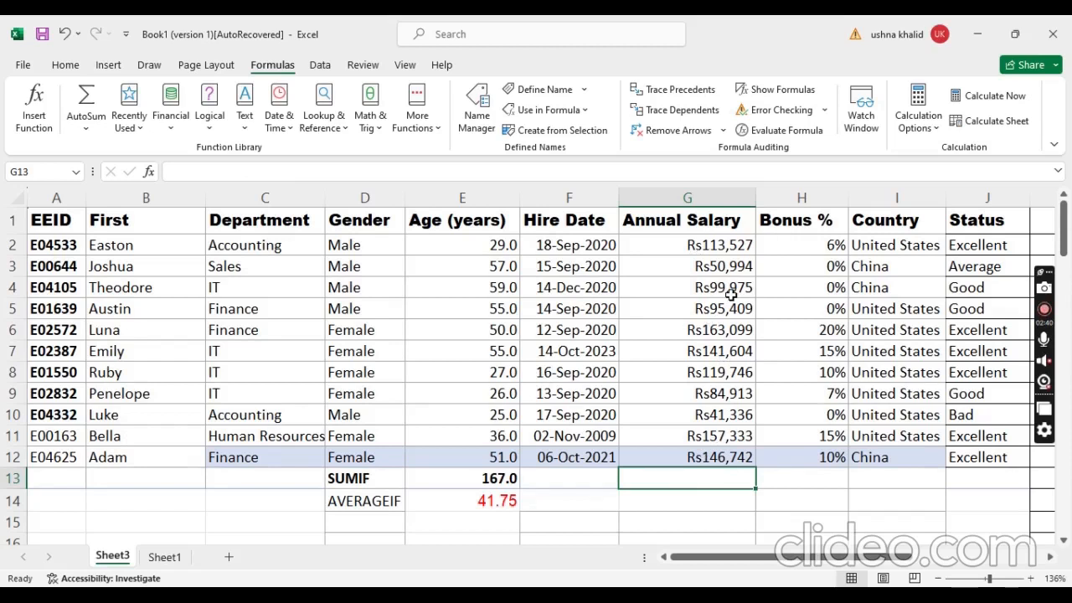
click(360, 519)
text(SUM)
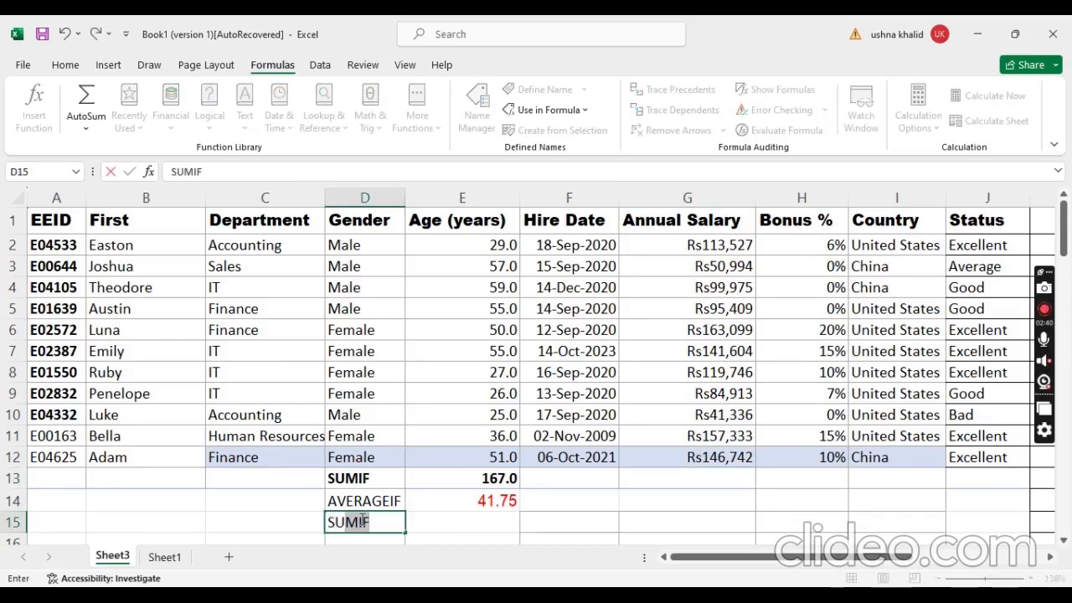
key(Tab)
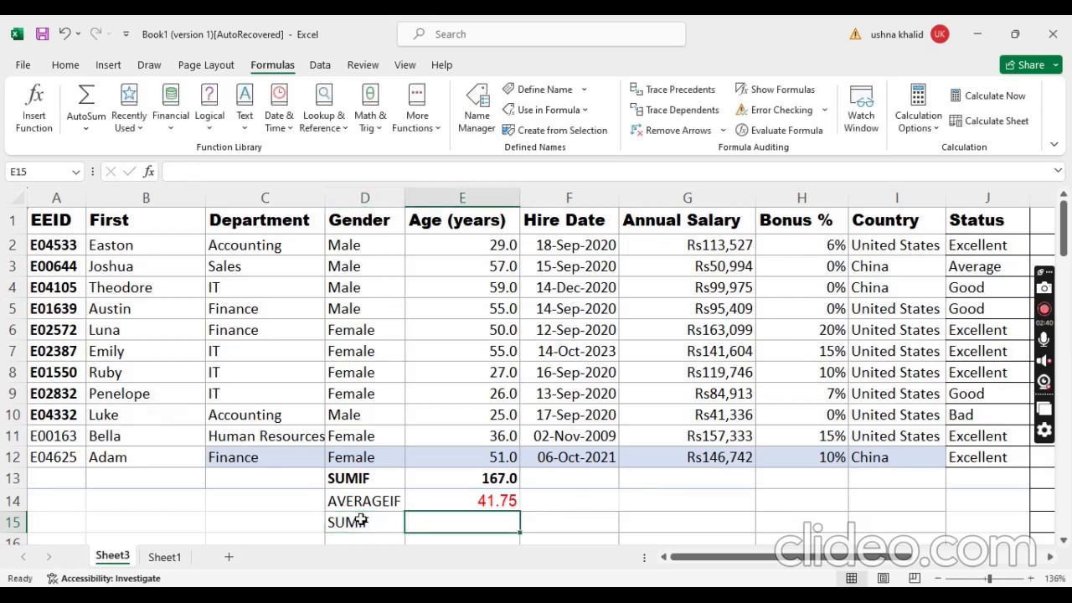
click(360, 519)
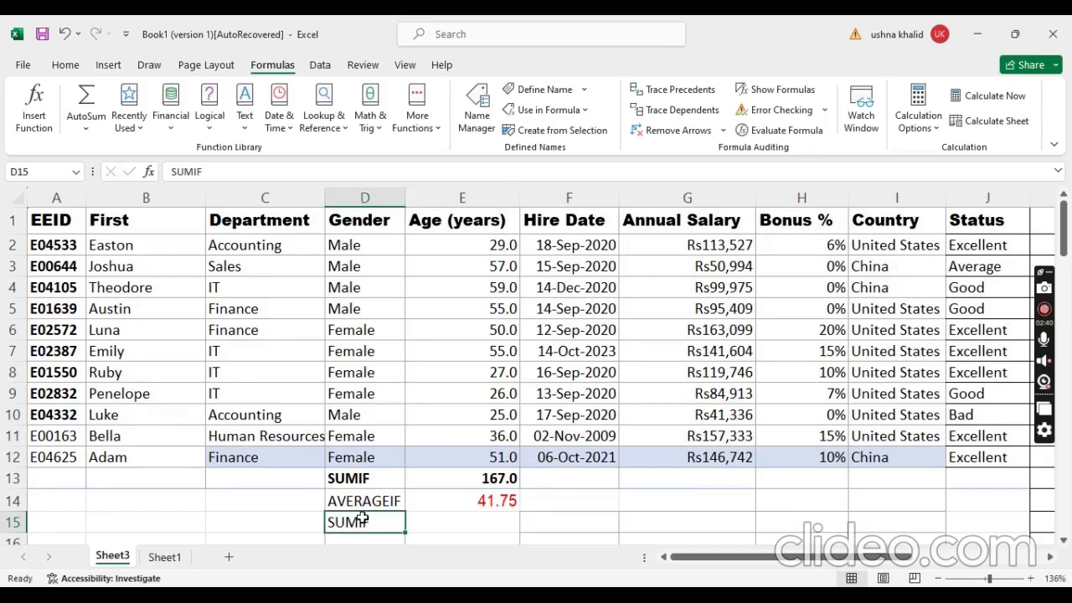
click(249, 171)
text(s)
click(461, 526)
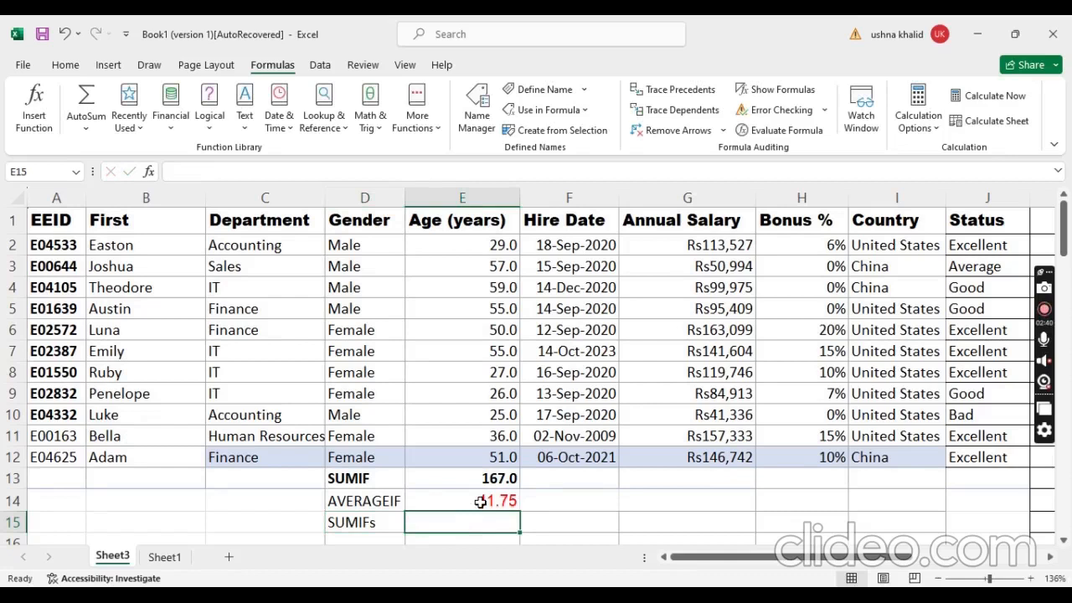
Step: Start a SUMIFS formula in cell E15 with the age cells E2:E12 as the sum range
click(179, 171)
text(=)
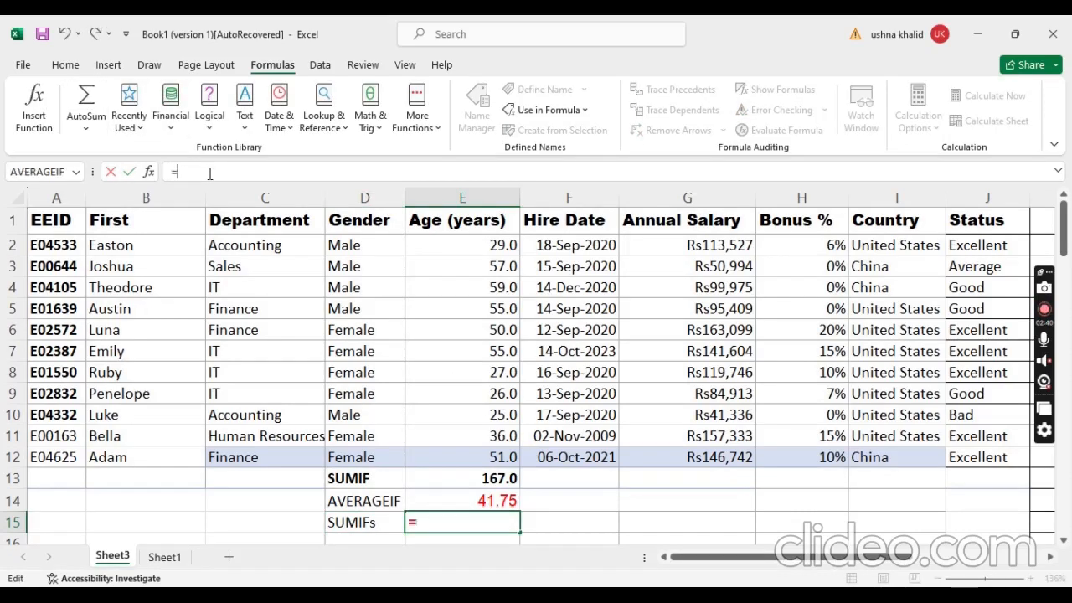
text(SUMI)
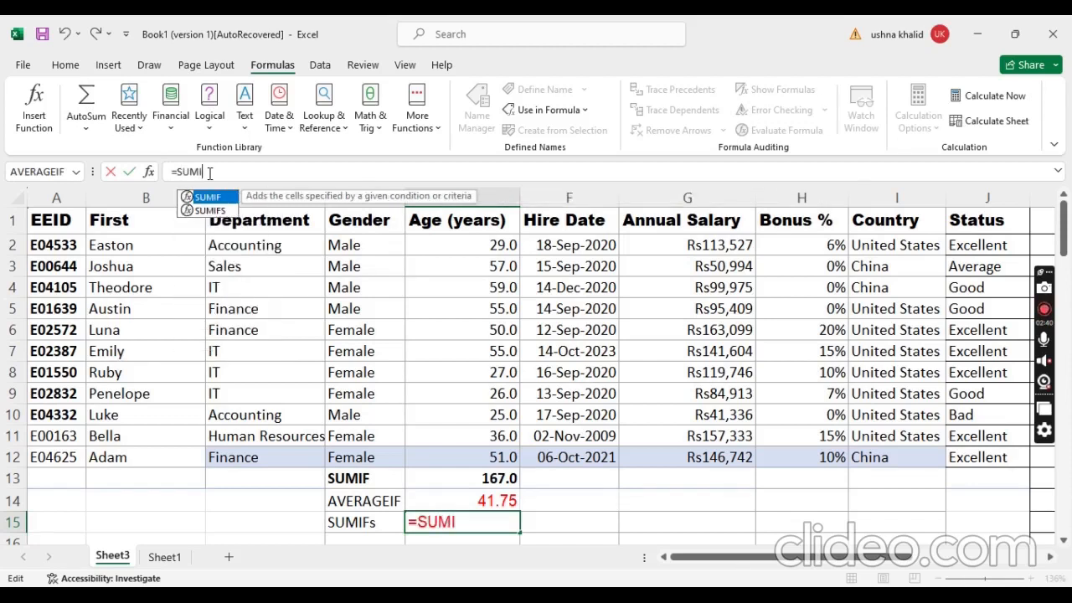
key(Down)
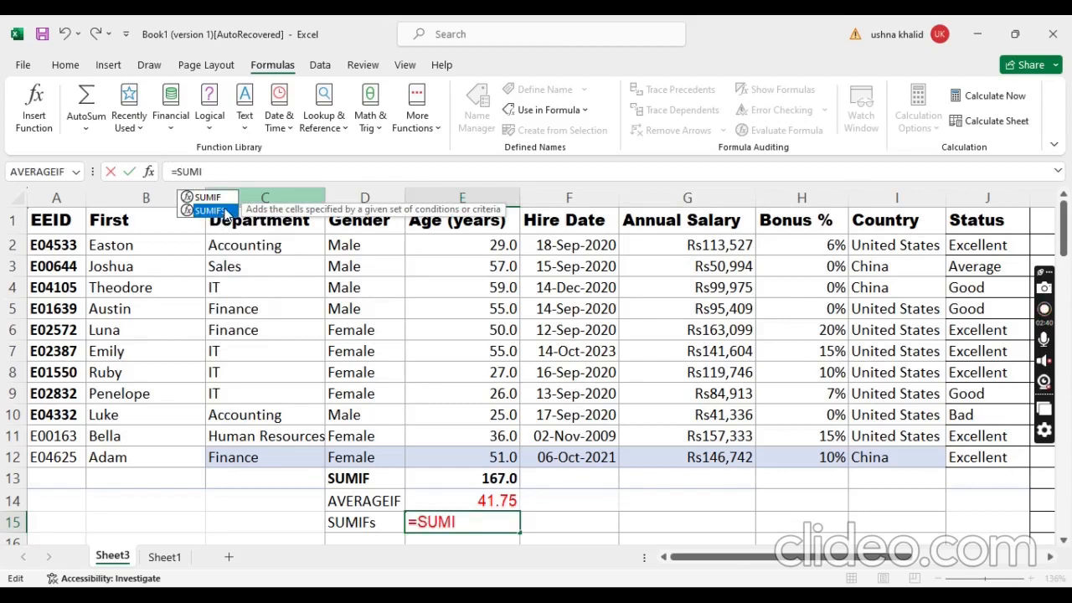
click(221, 174)
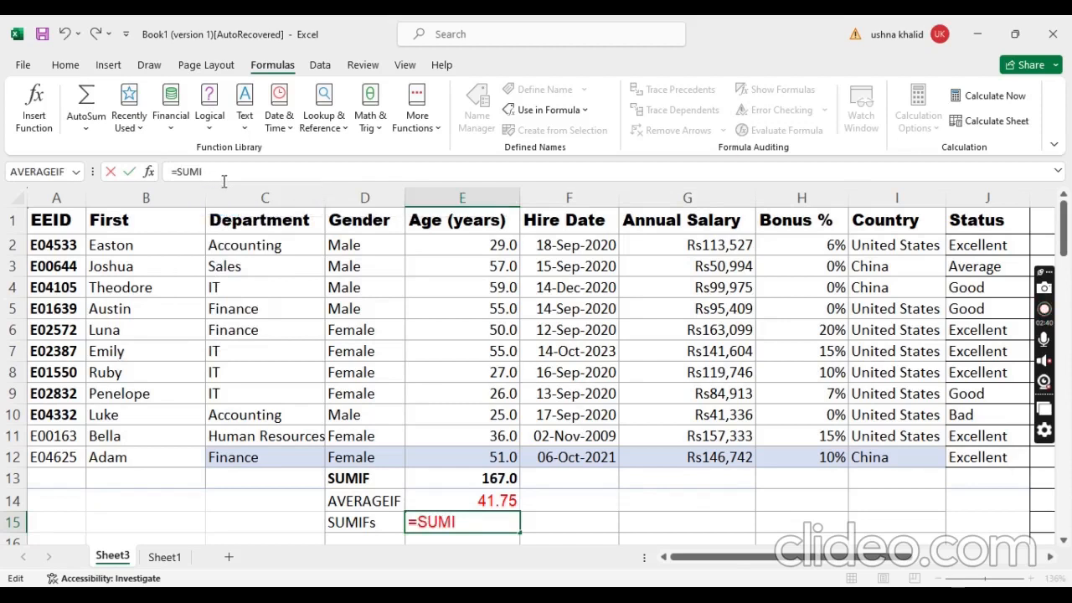
text(FS)
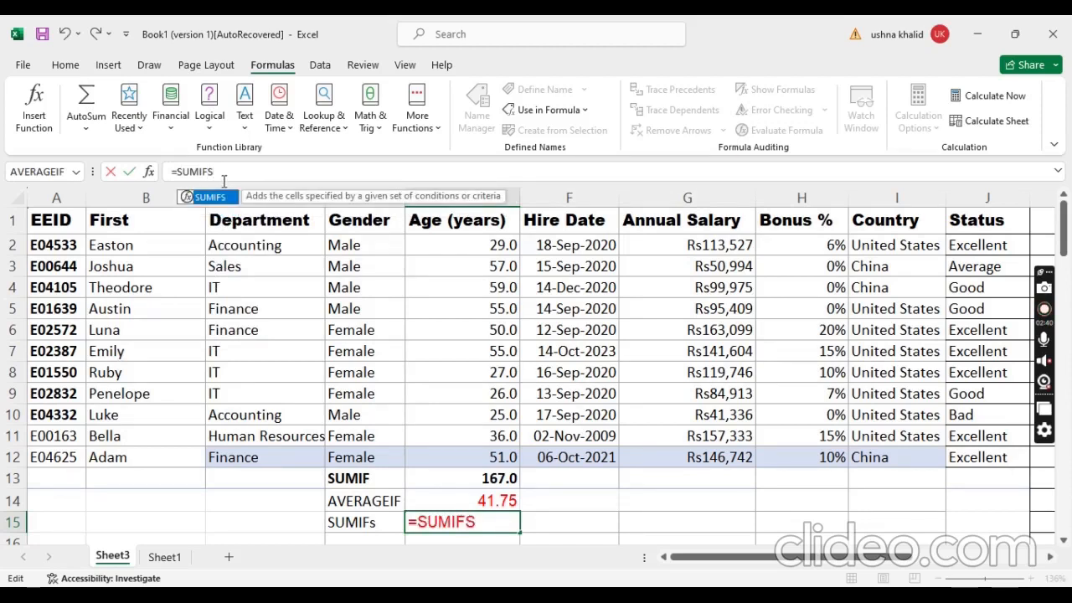
text(()
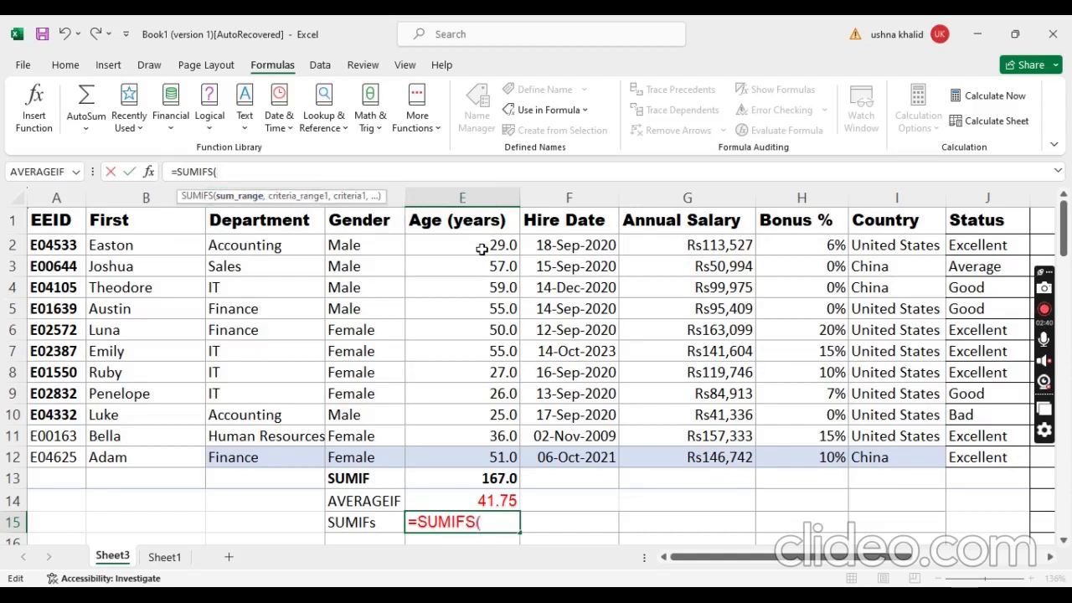
drag(484, 247, 494, 459)
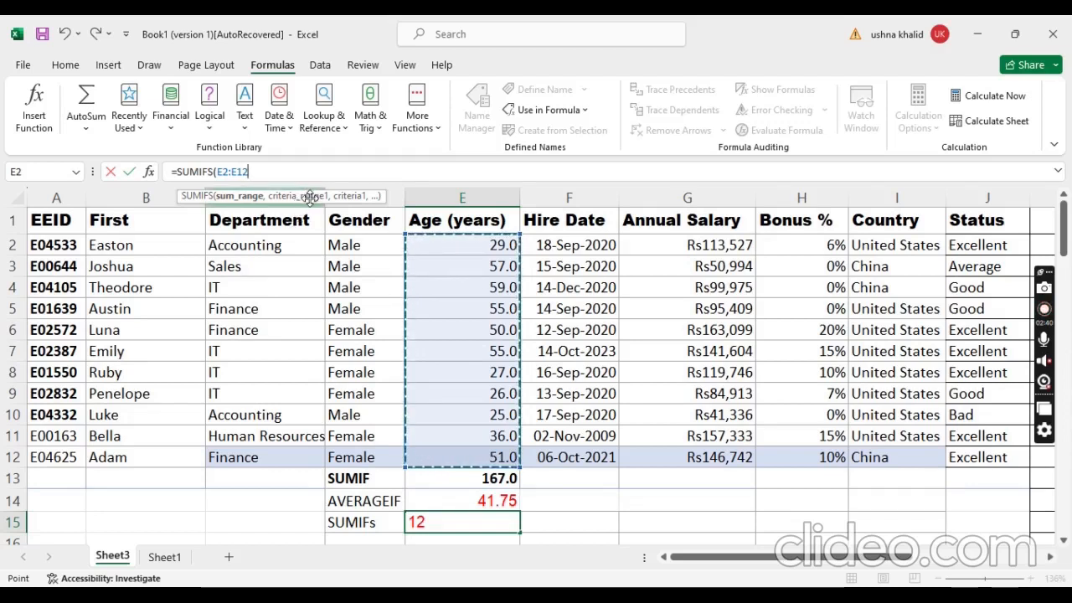
Step: Add the department cells C2:C12 as the first SUMIFS criteria range, with "IT" as its criterion
text(,)
drag(293, 242, 283, 449)
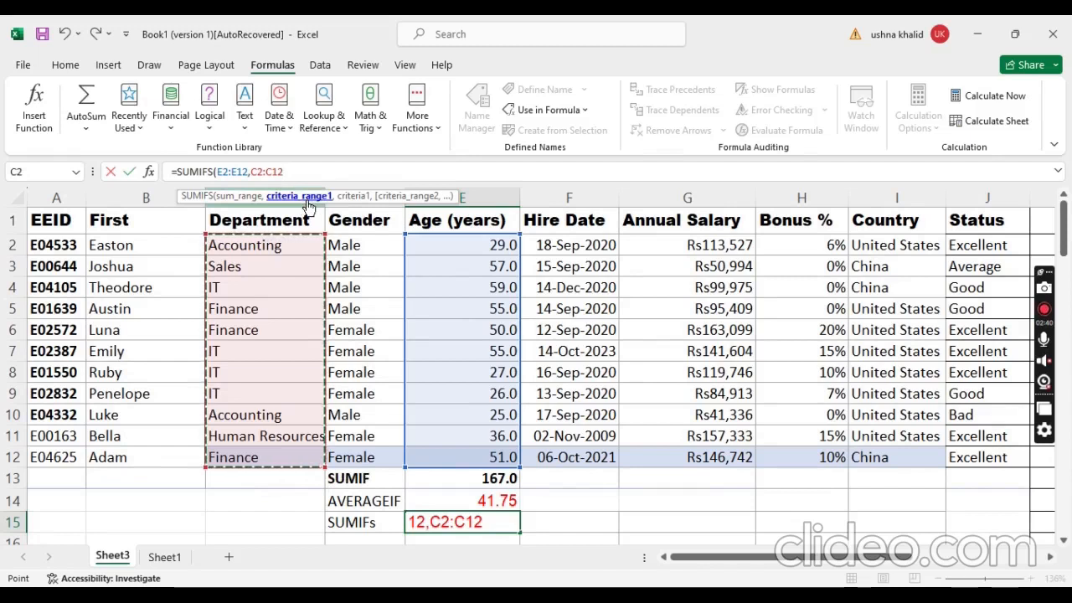
text(, "IT)
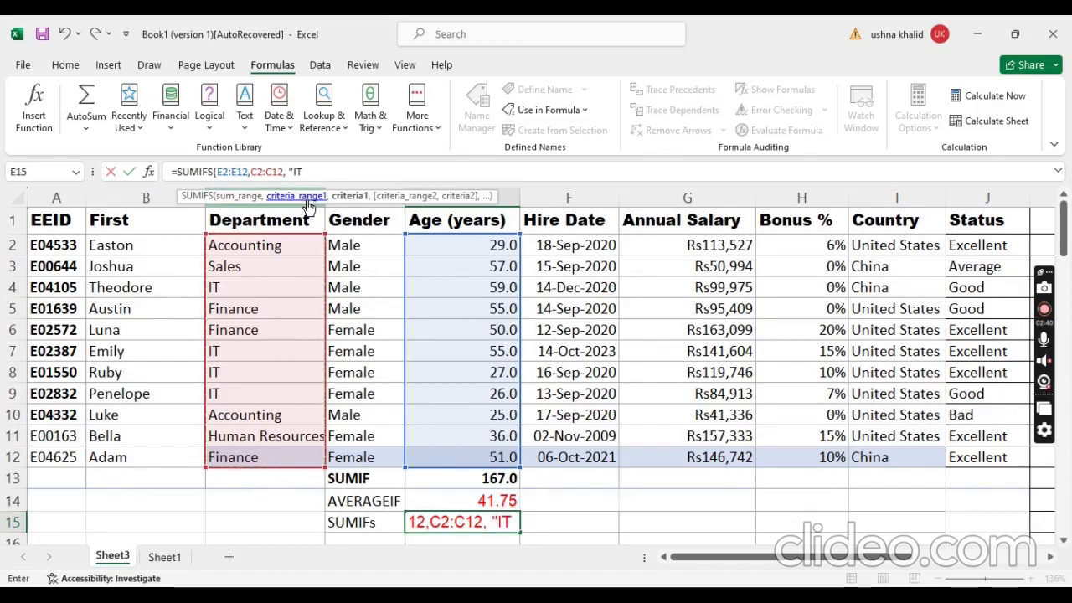
text(",)
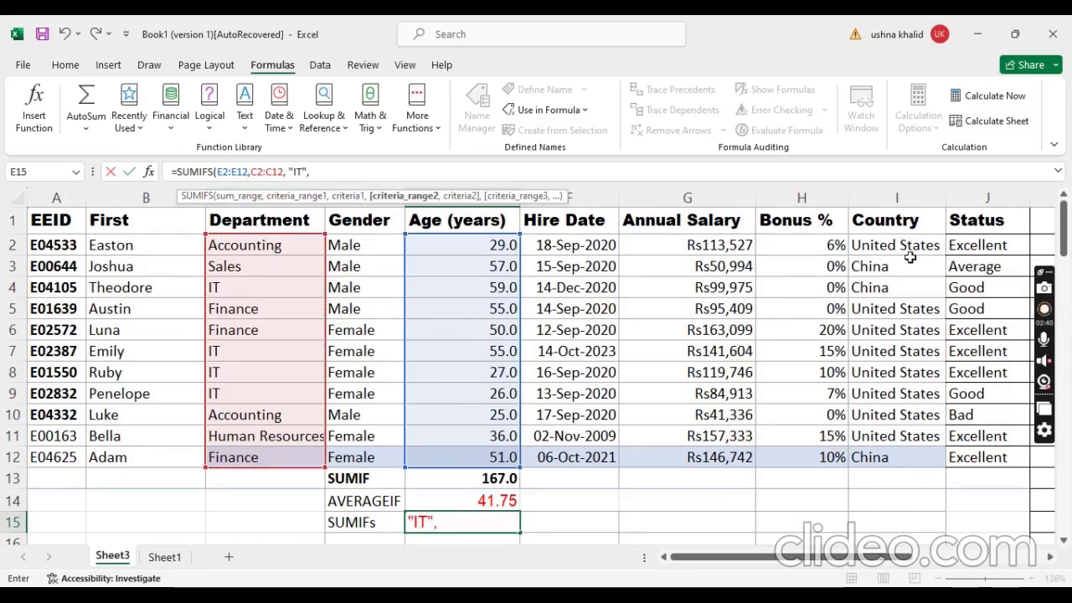
Step: Add the country cells I2:I12 with the criterion "United States" as the second SUMIFS condition and complete the formula
drag(907, 246, 894, 457)
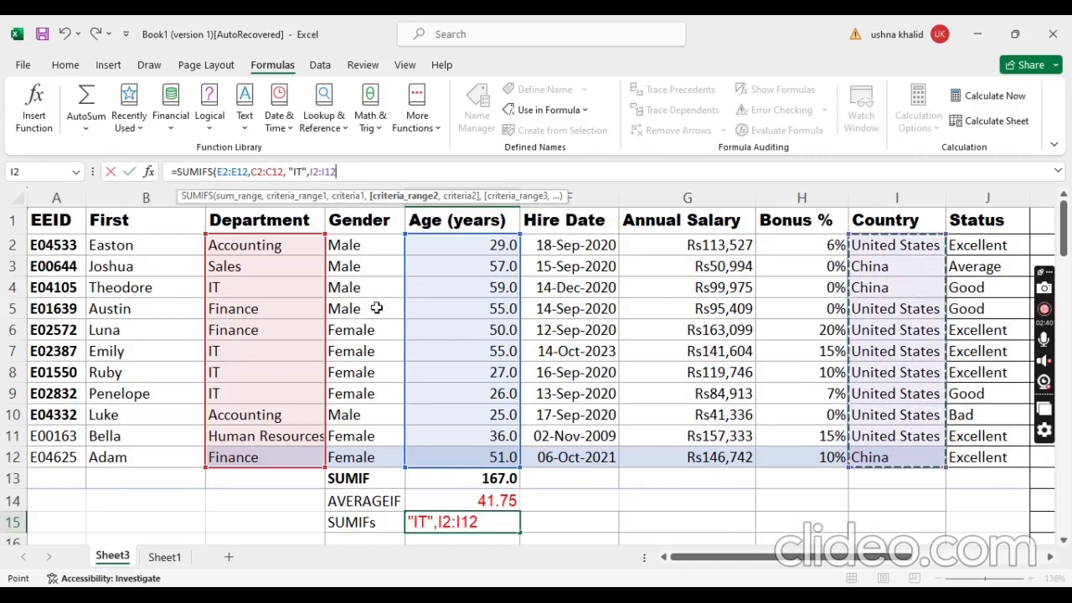
text(,")
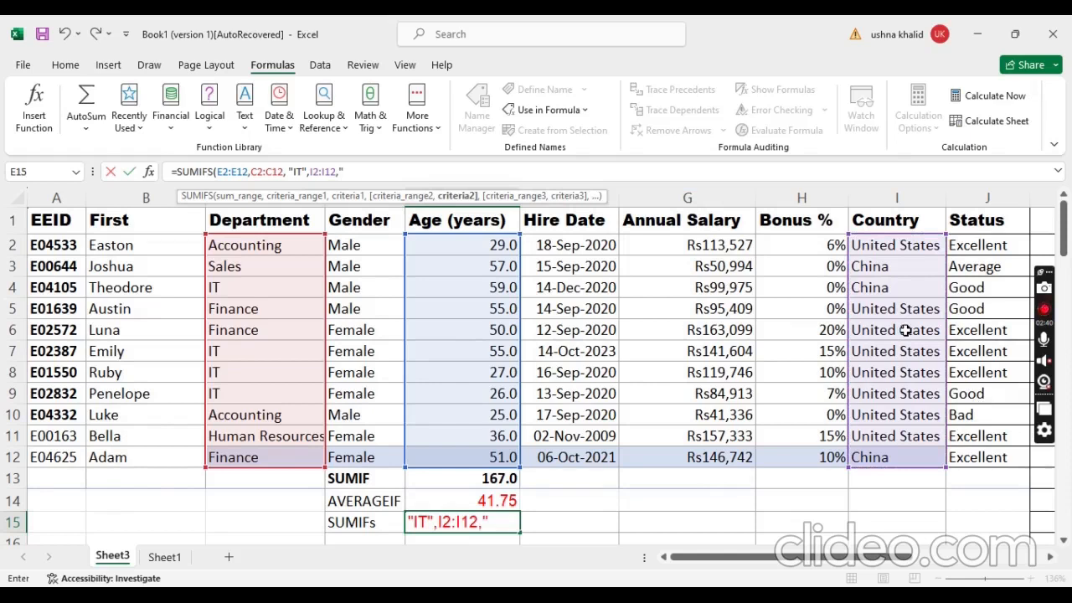
text(U)
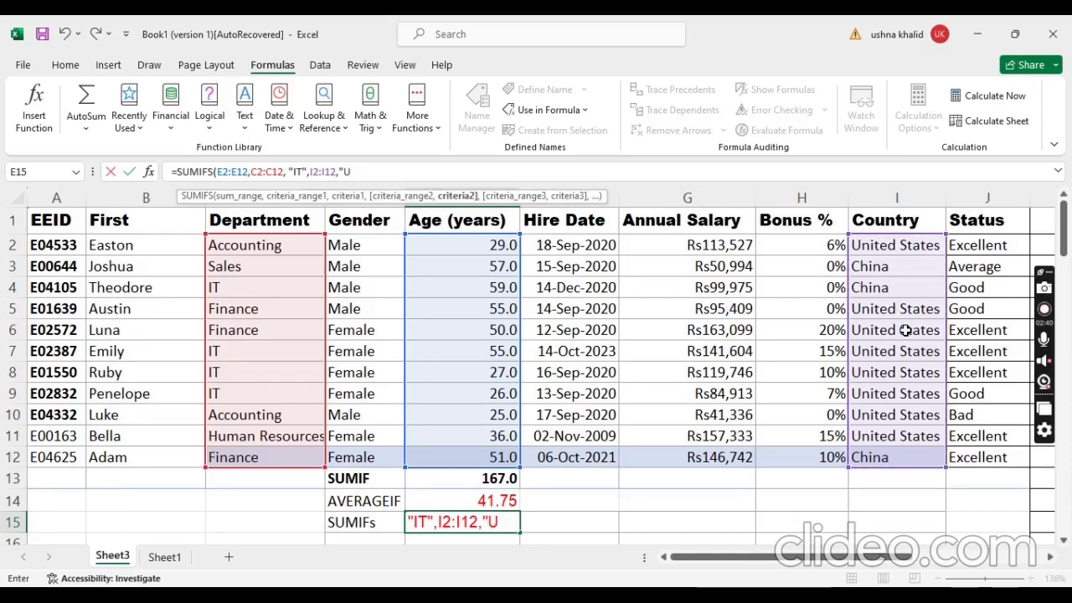
text(nited States)
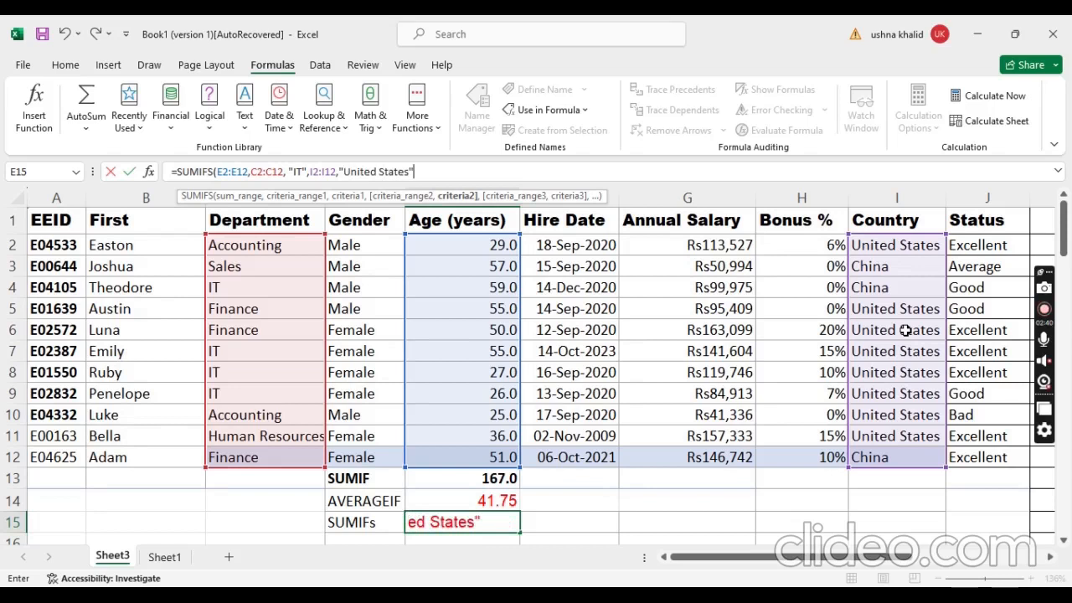
text())
key(Return)
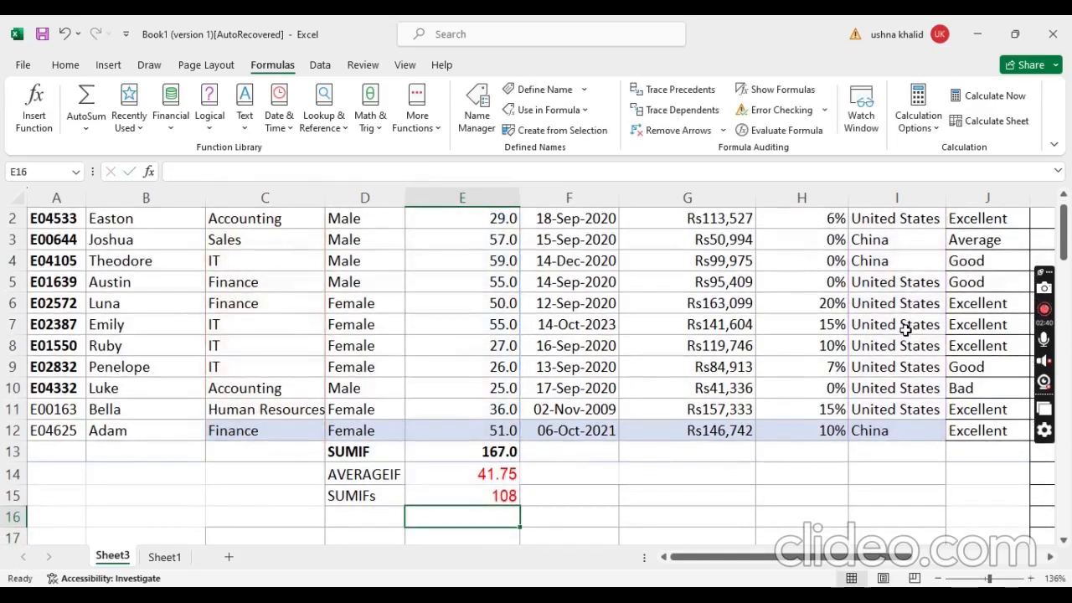
Step: Compare the SUMIF formula in E13 with the SUMIFS formula in E15 against the employee rows
click(499, 432)
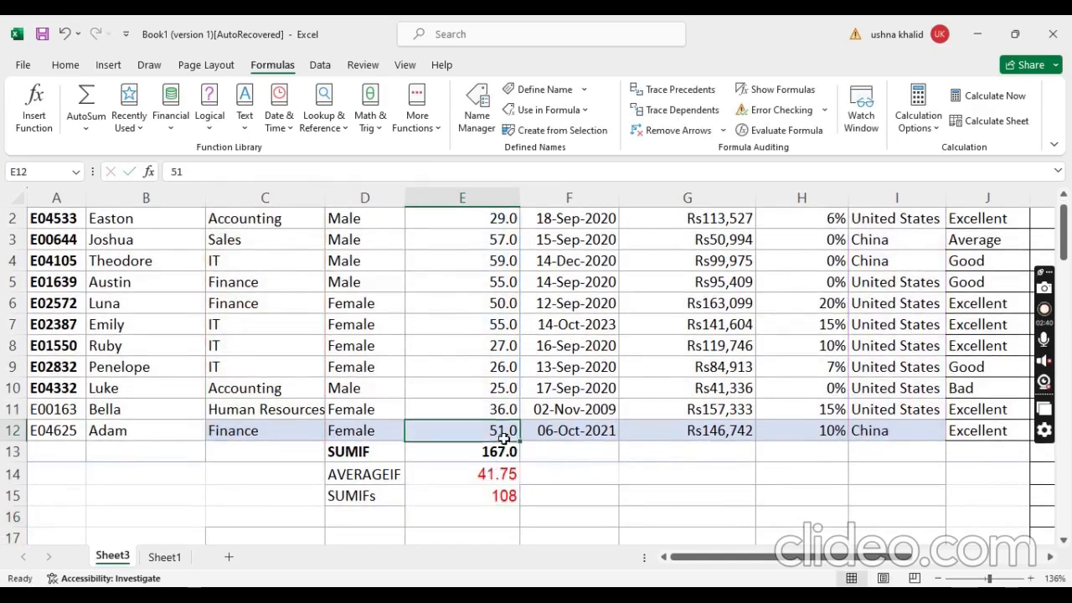
click(503, 451)
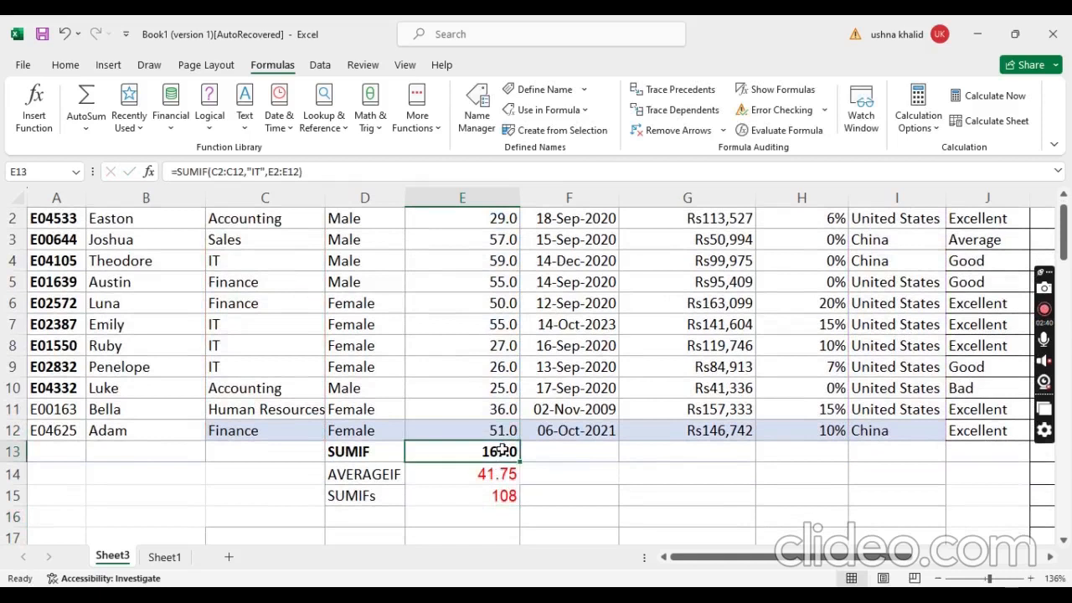
click(510, 495)
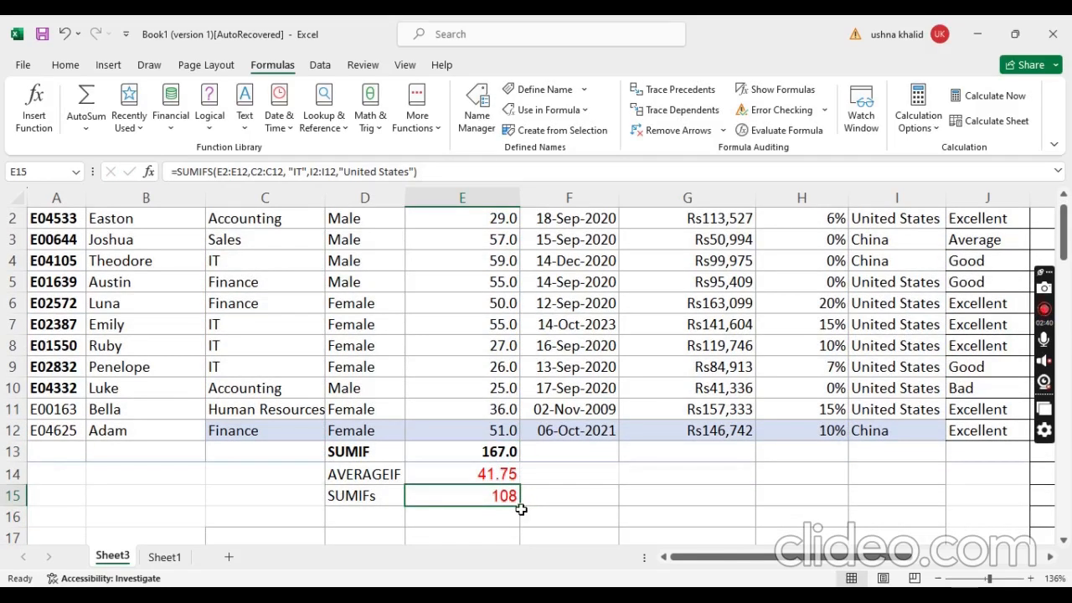
scroll(920, 335, up, 1)
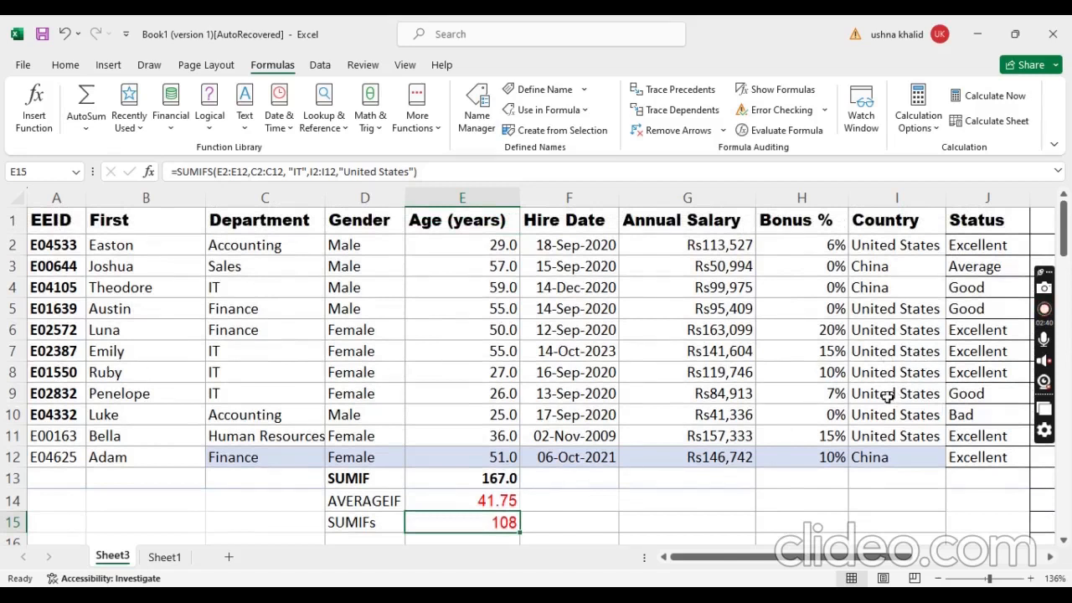
Step: Enter the label AVERAGEIFS in cell D16, under the SUMIFs label
scroll(485, 513, down, 1)
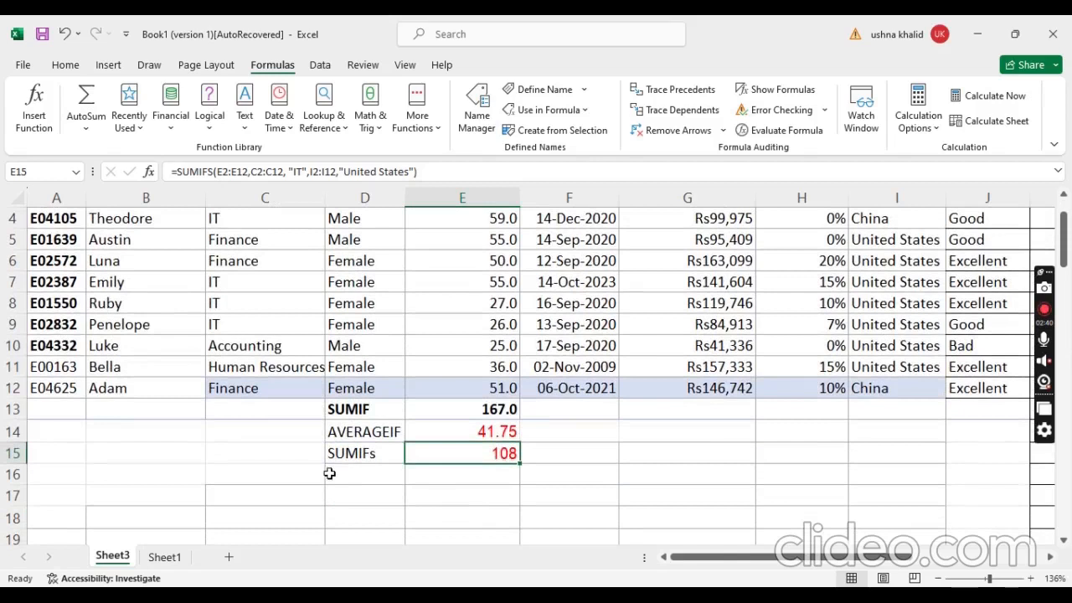
click(485, 478)
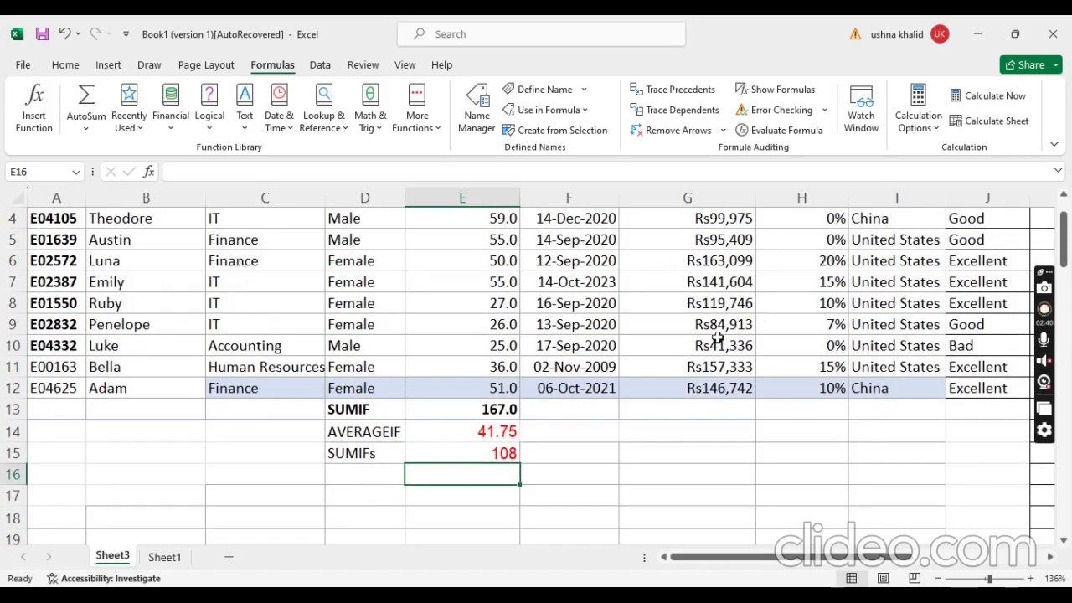
click(333, 476)
text(AVERA)
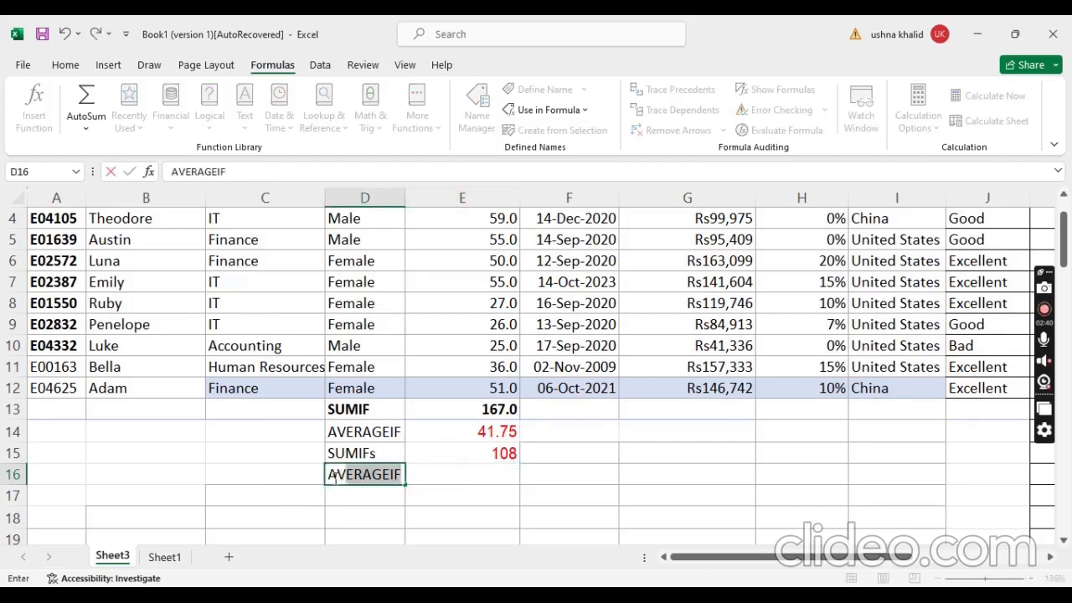
text(GEI)
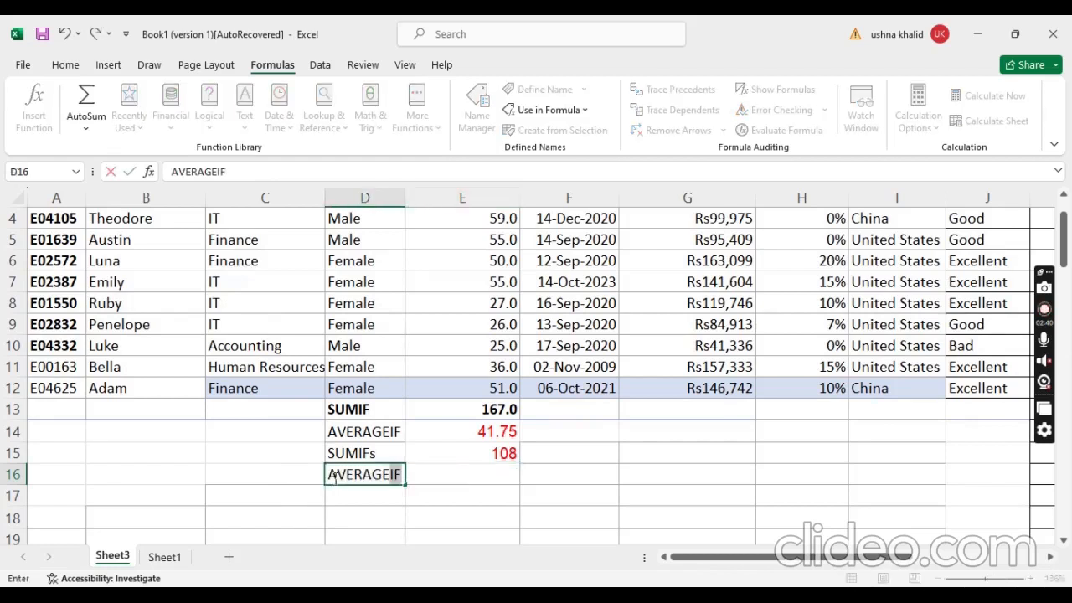
text(F)
key(Tab)
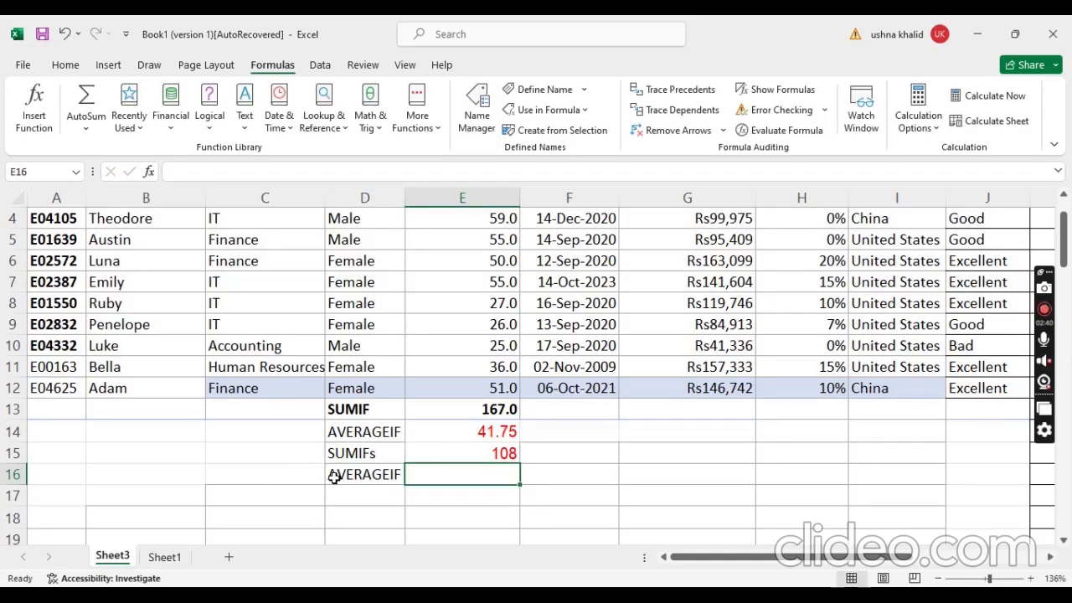
double_click(395, 476)
text(S)
click(605, 479)
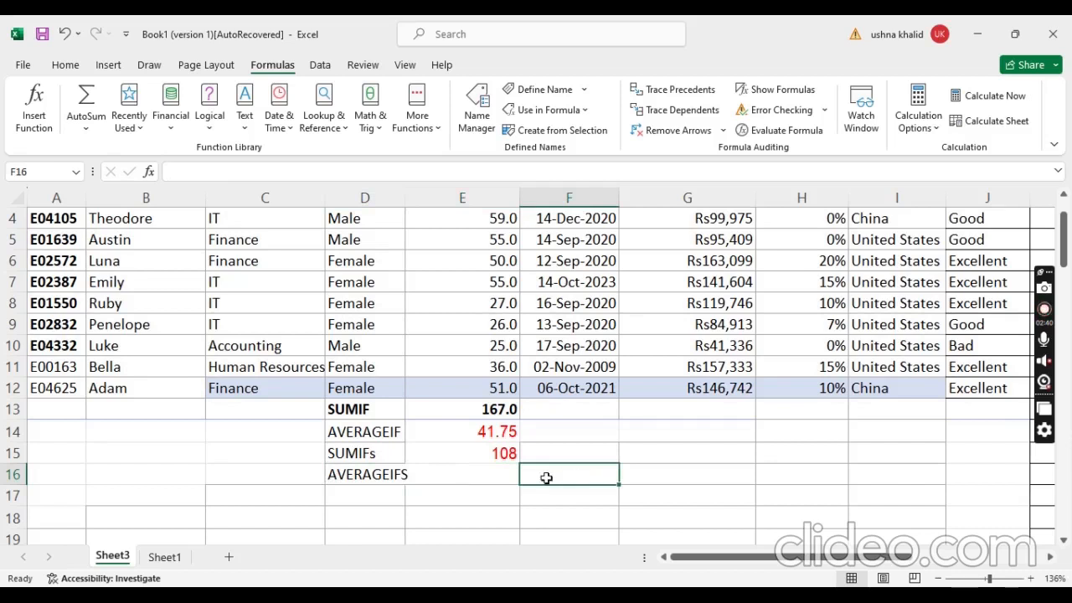
click(465, 477)
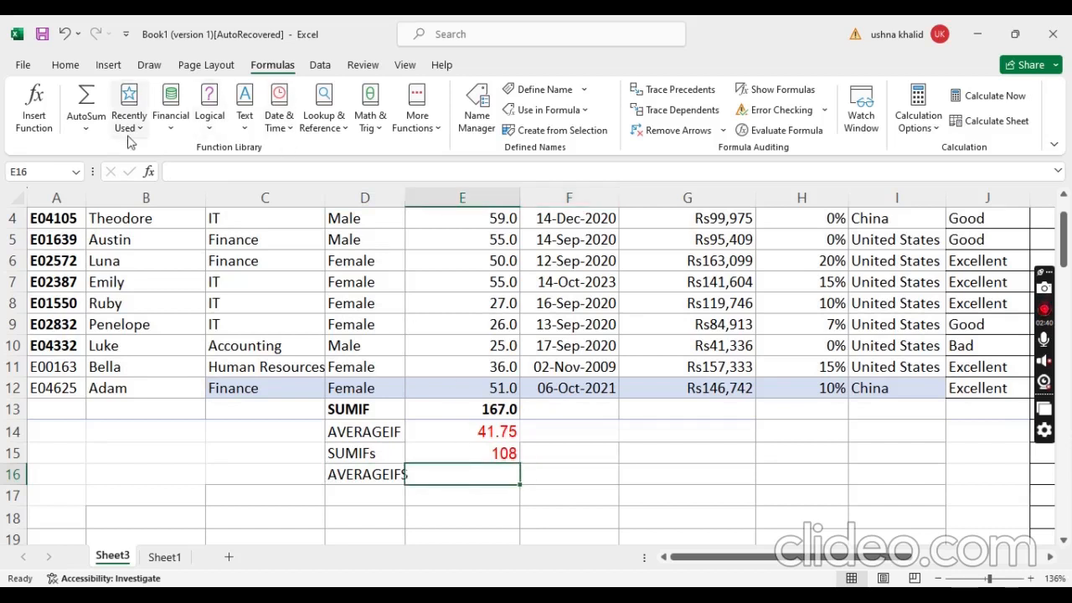
click(307, 177)
text(=AVER)
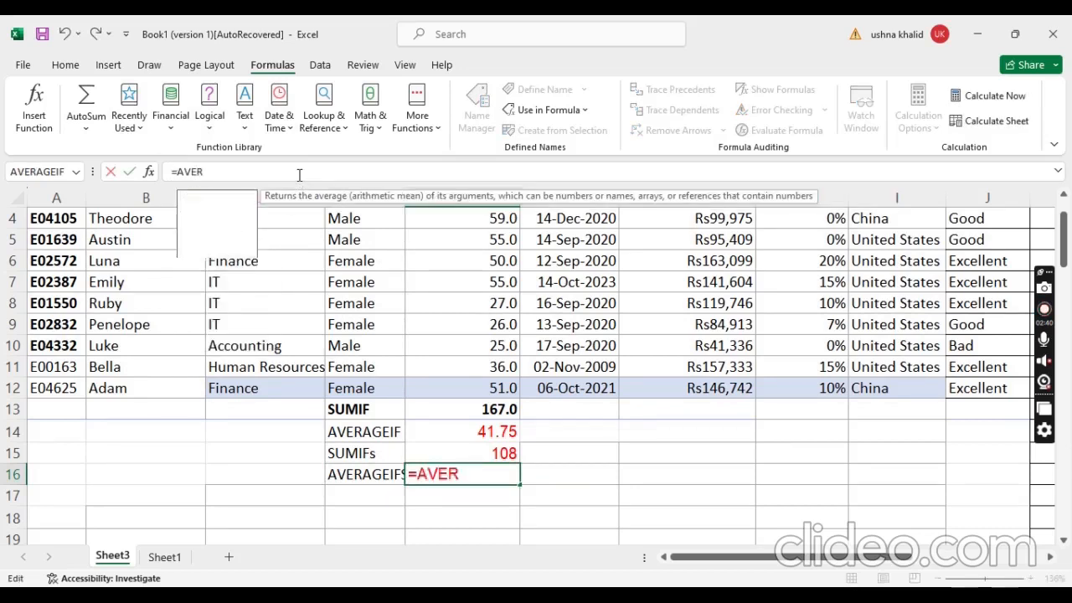
key(Escape)
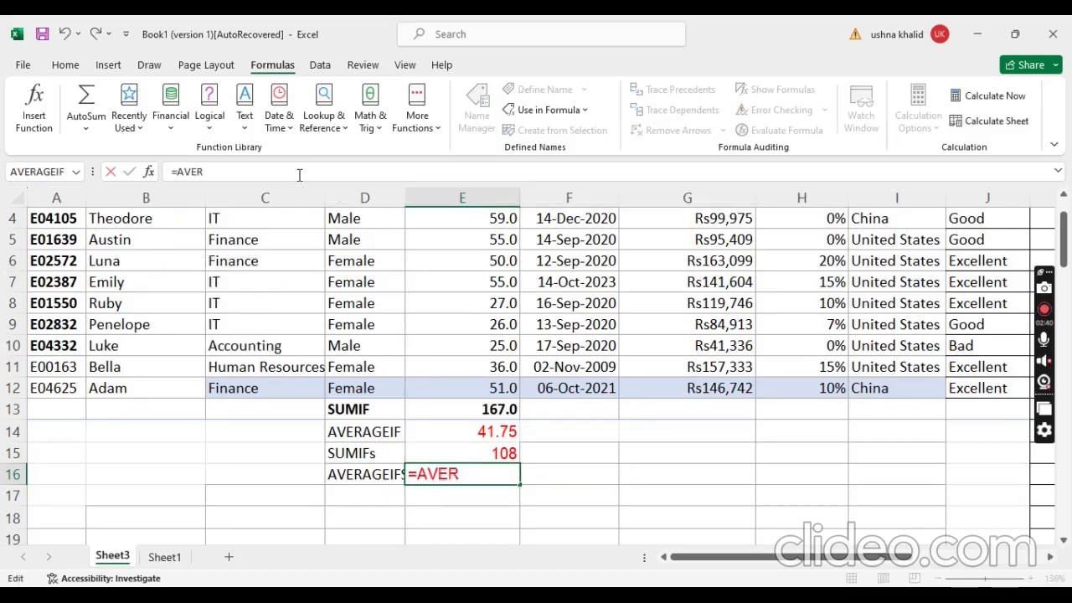
text(A)
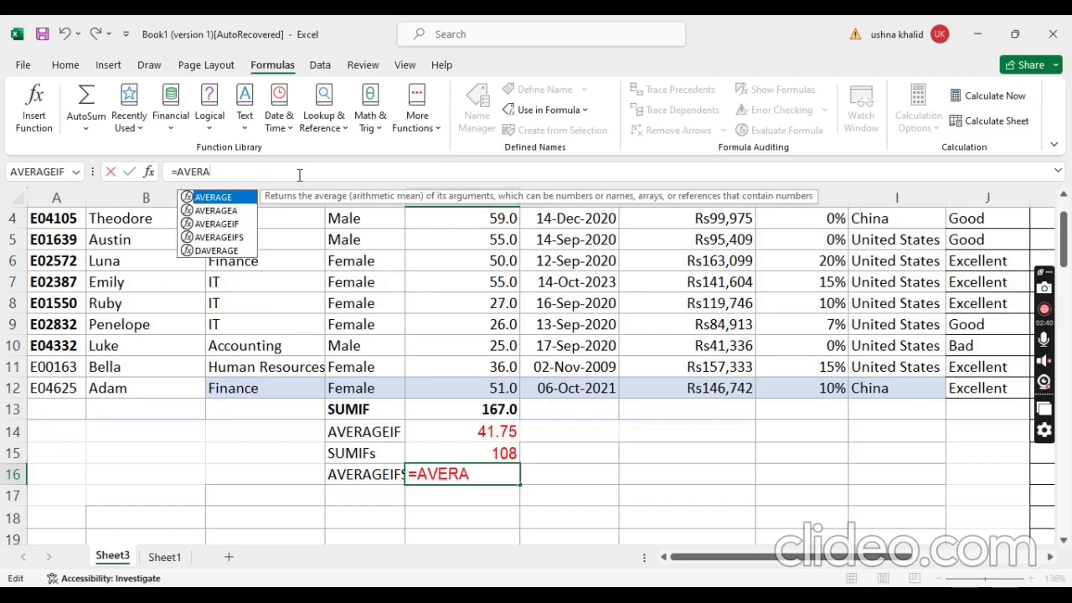
key(BackSpace)
key(BackSpace)
key(BackSpace)
key(BackSpace)
key(BackSpace)
key(BackSpace)
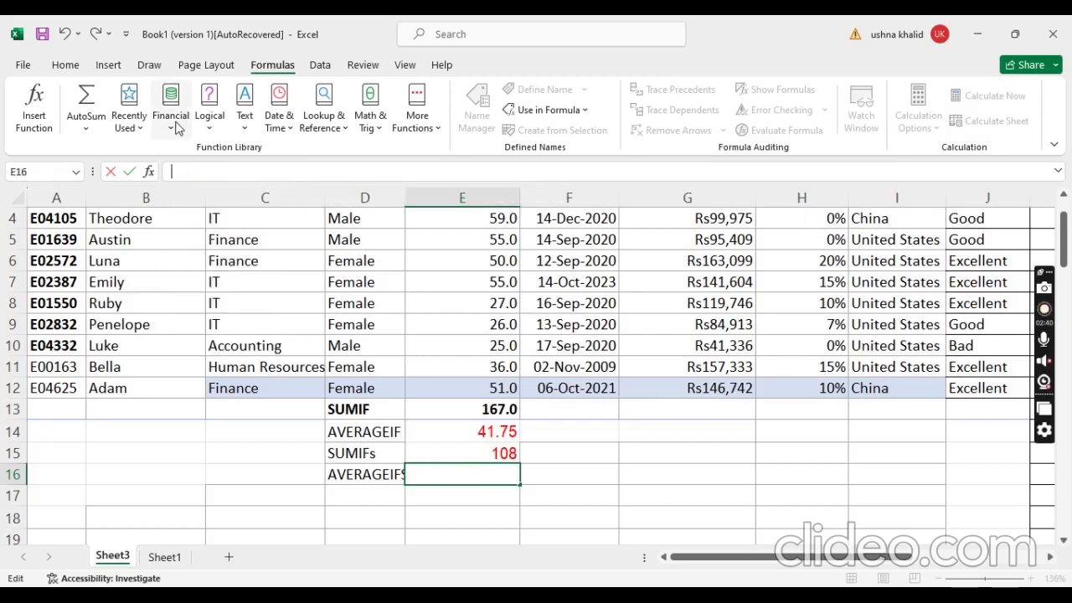
Step: Insert the AVERAGEIFS function in cell E16, with the age cells E2:E12 as its average range
click(88, 126)
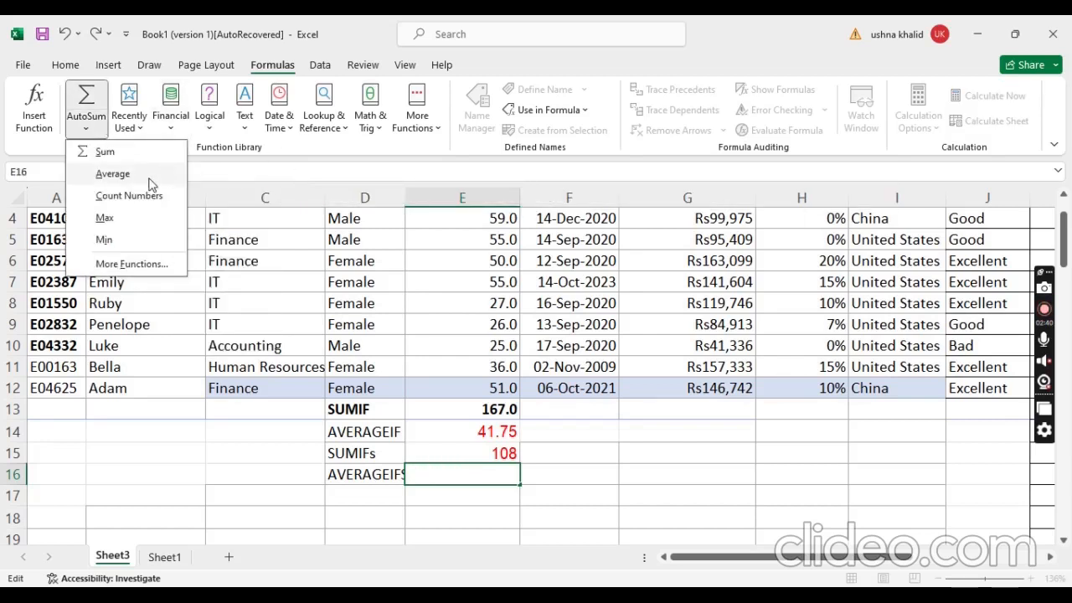
click(439, 124)
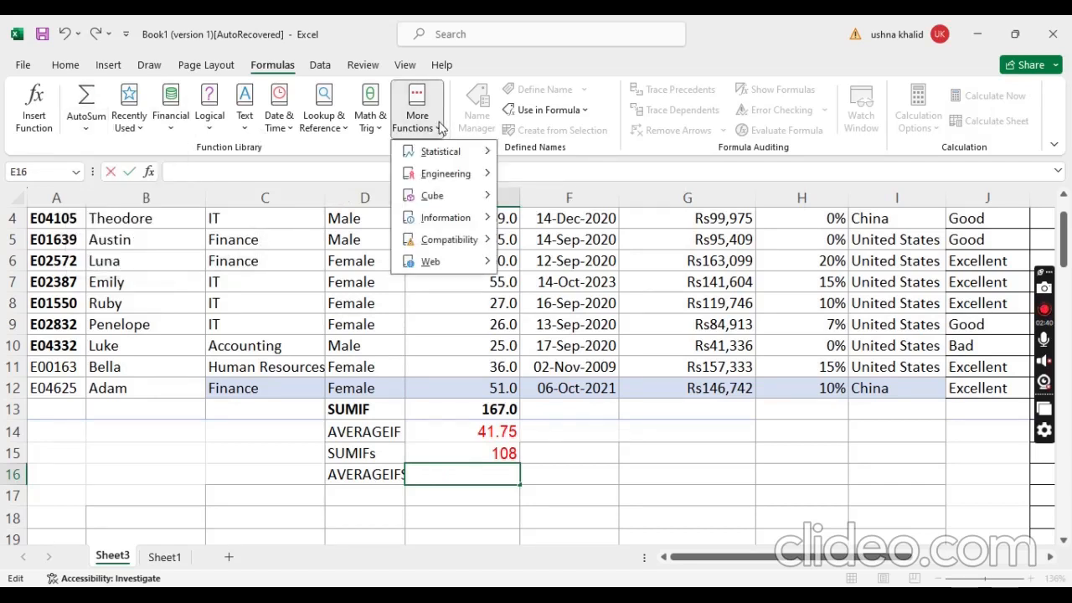
mouse_move(453, 161)
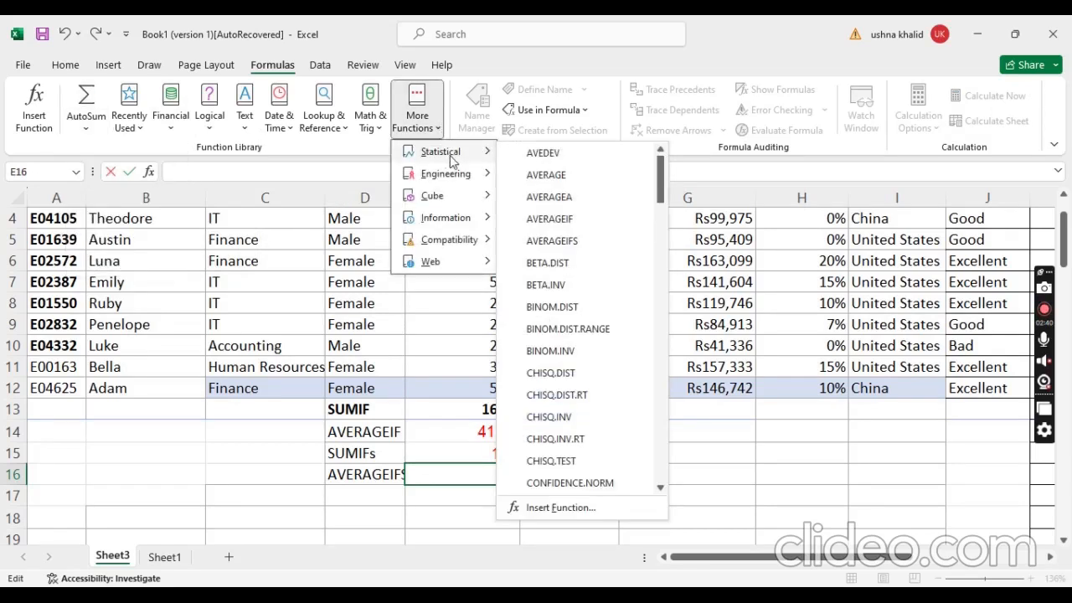
click(580, 250)
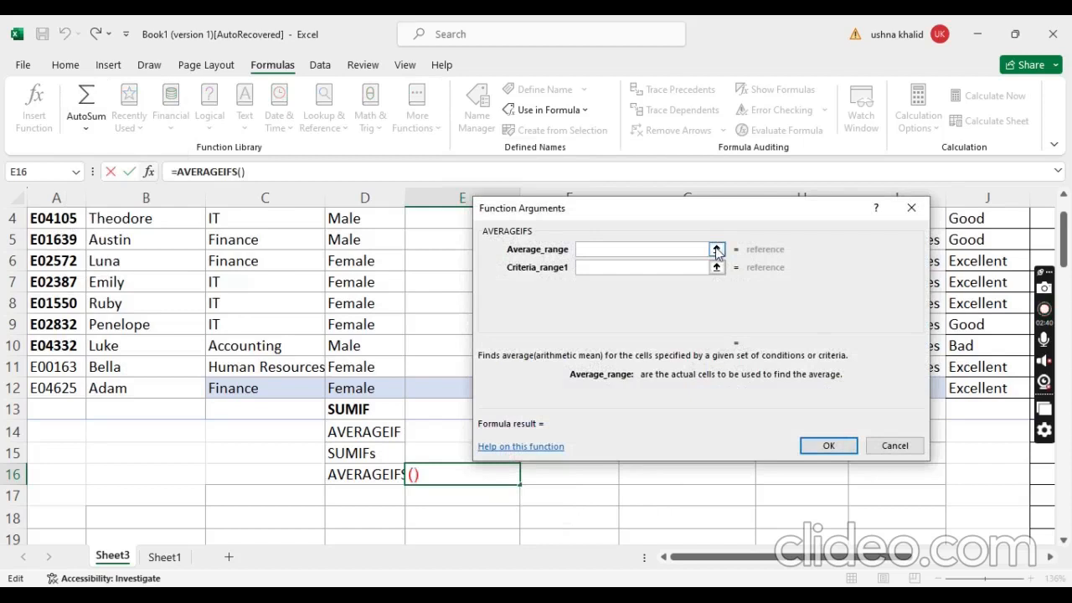
click(714, 249)
scroll(682, 289, up, 1)
click(431, 253)
drag(433, 259, 441, 449)
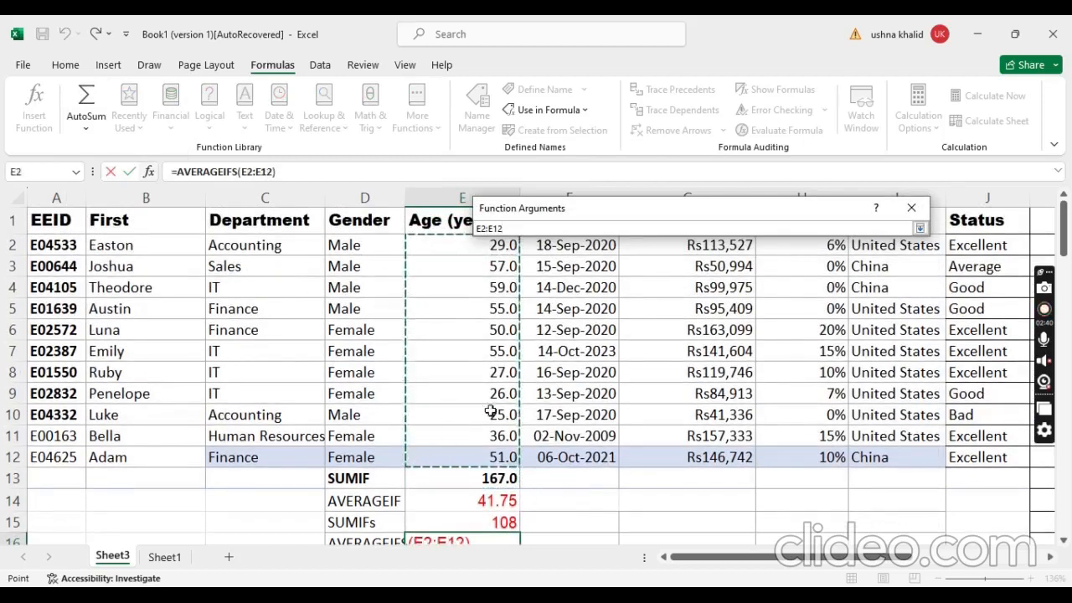
click(921, 228)
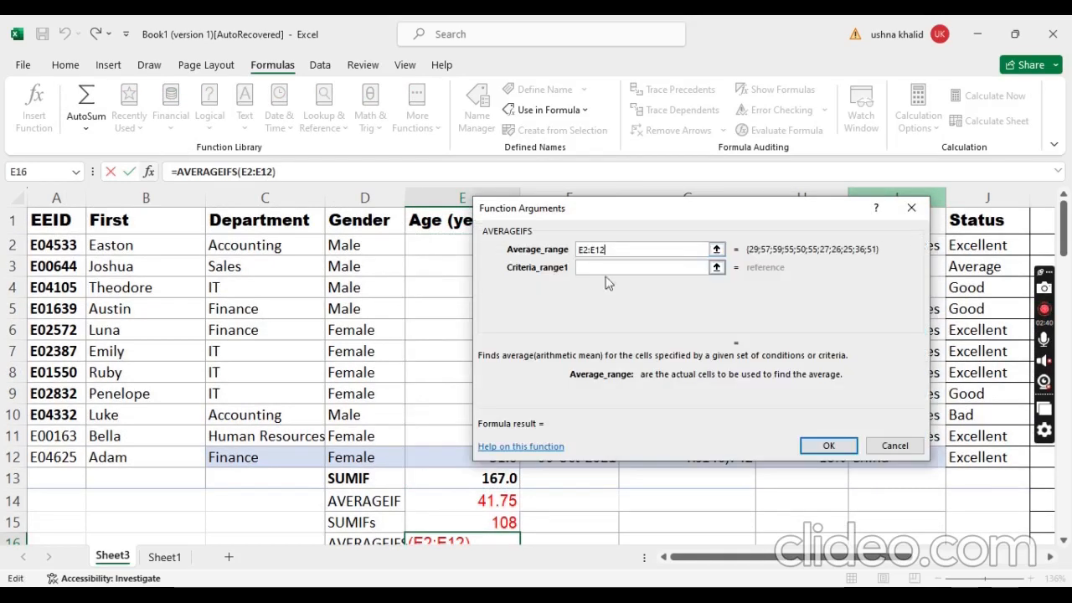
Step: Set the department cells C2:C12 as the first AVERAGEIFS criteria range, with "IT" as its criterion
click(717, 268)
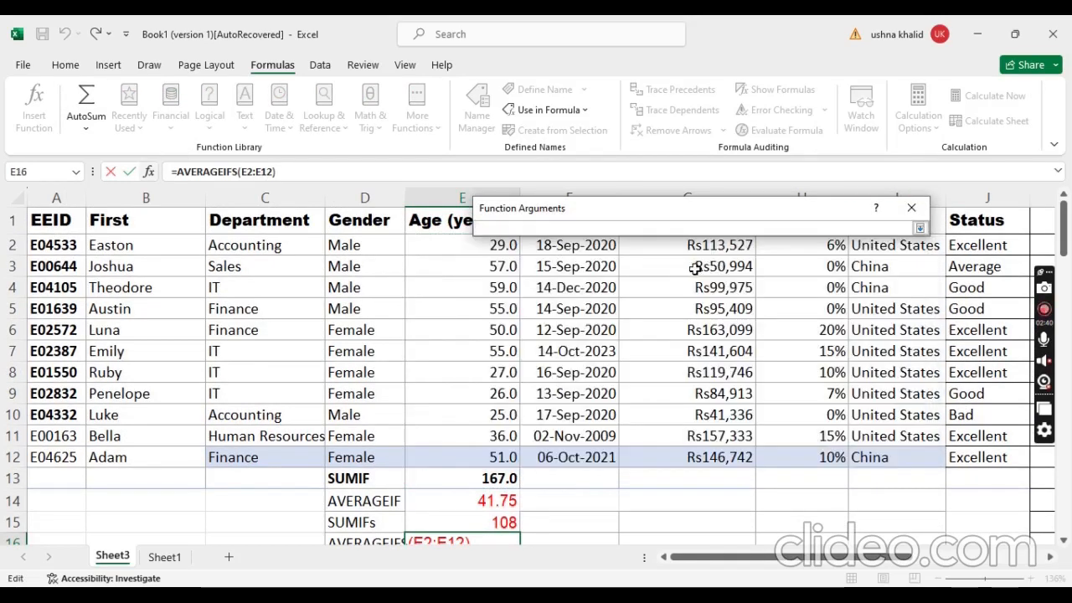
drag(256, 245, 258, 457)
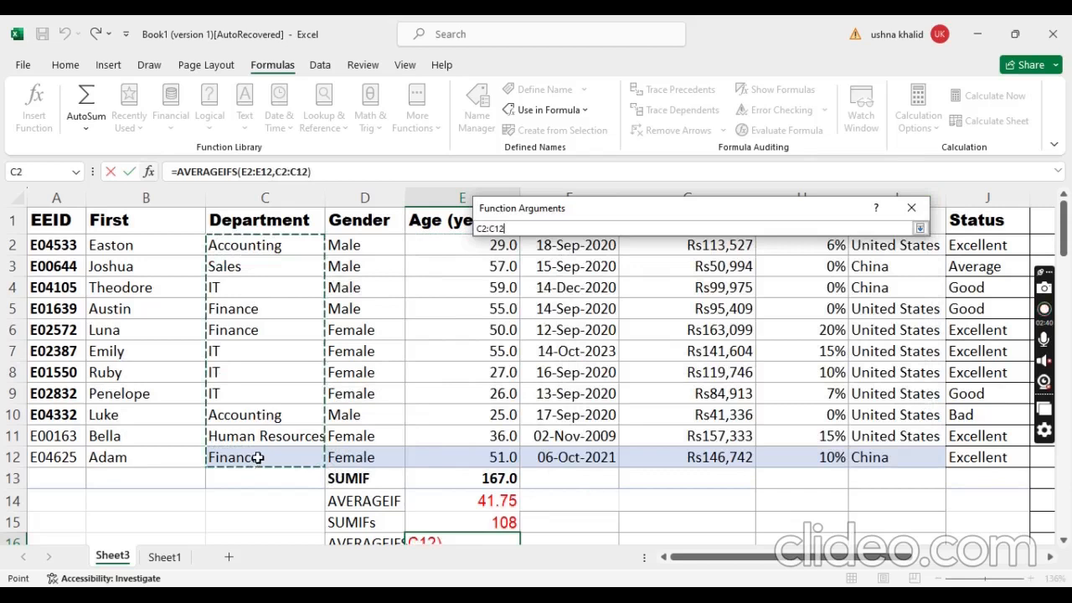
click(920, 228)
click(698, 287)
text(IT)
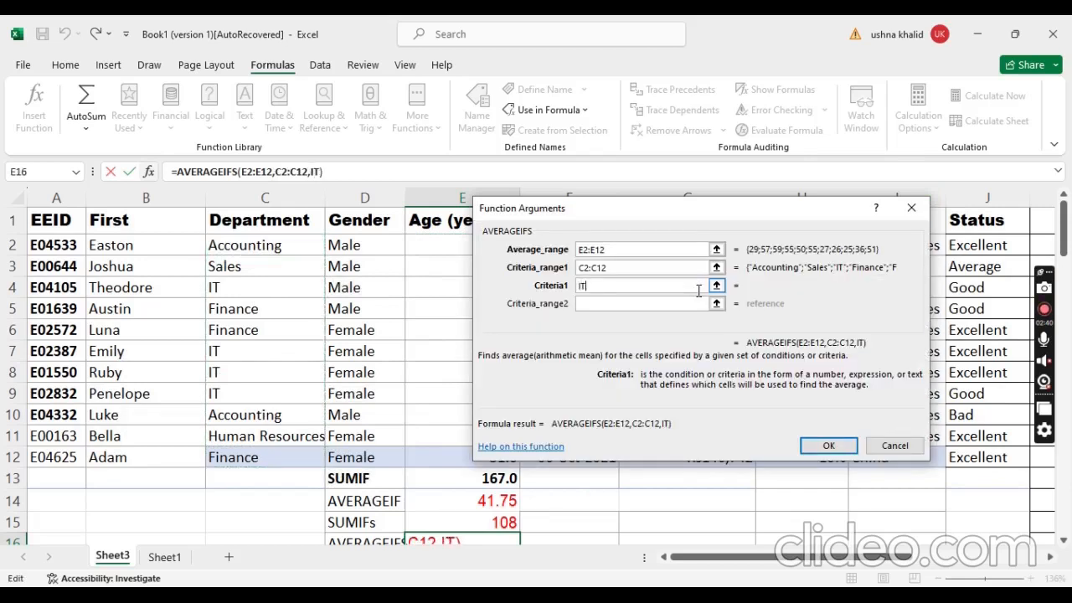
click(716, 286)
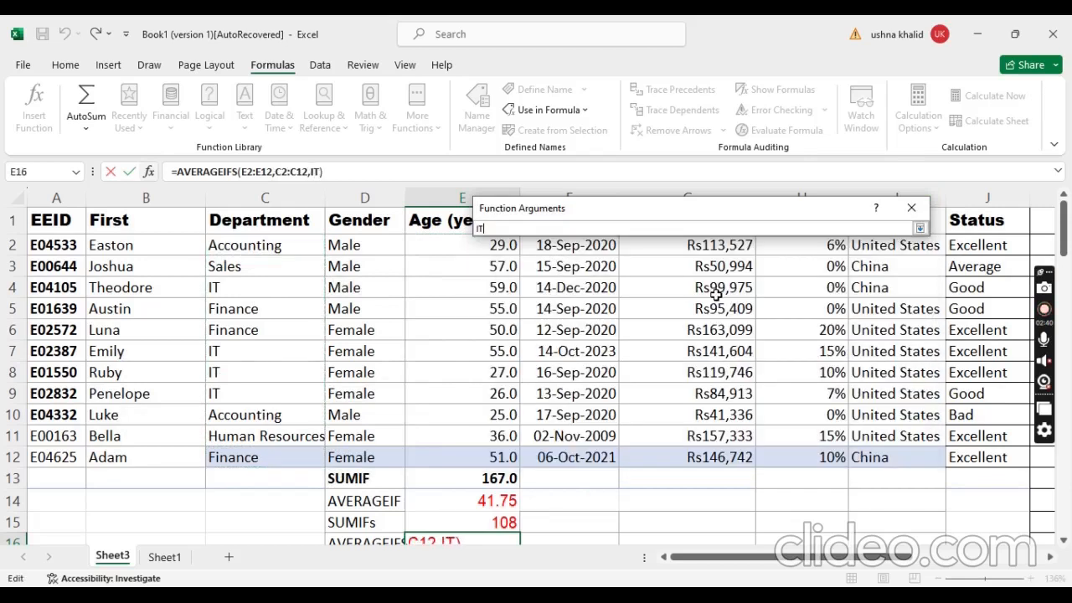
click(920, 229)
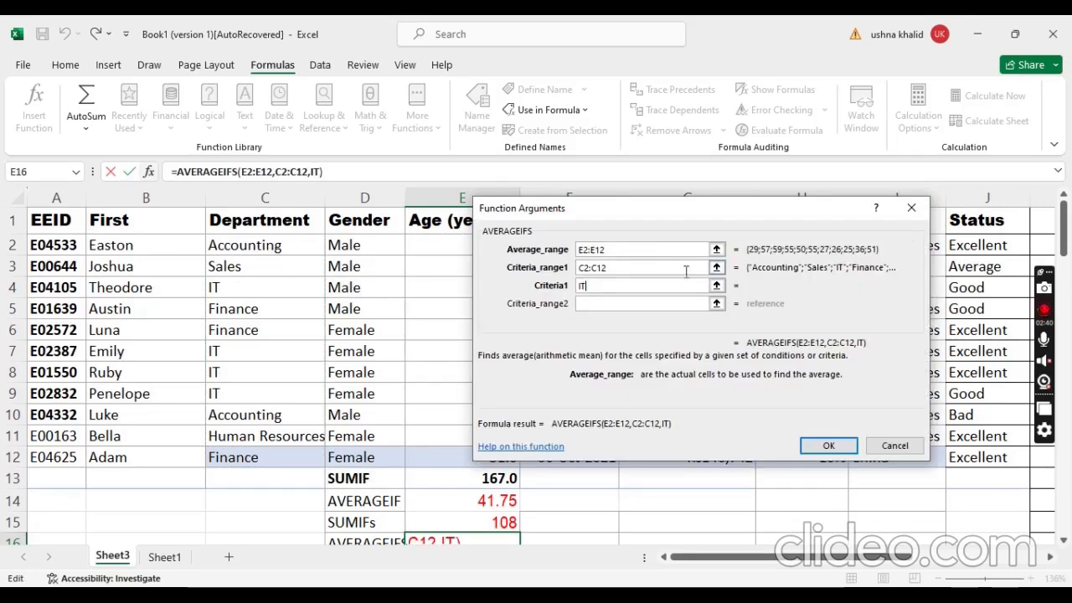
Step: Add the country cells I2:I12 with the criterion "United States" as the second AVERAGEIFS condition and complete the formula in E16
click(717, 303)
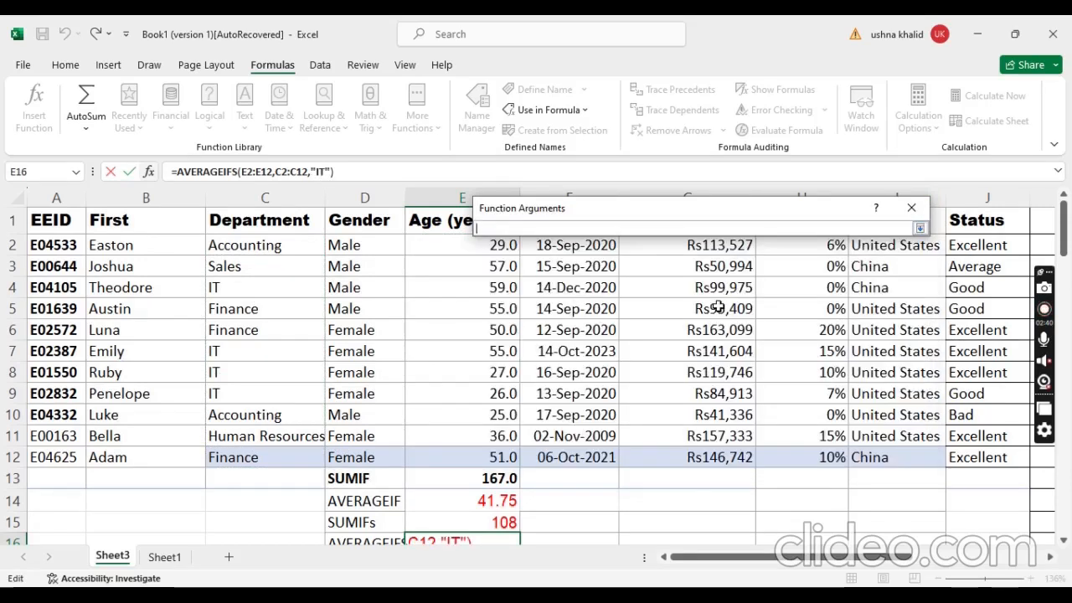
drag(820, 213, 502, 201)
drag(926, 245, 928, 456)
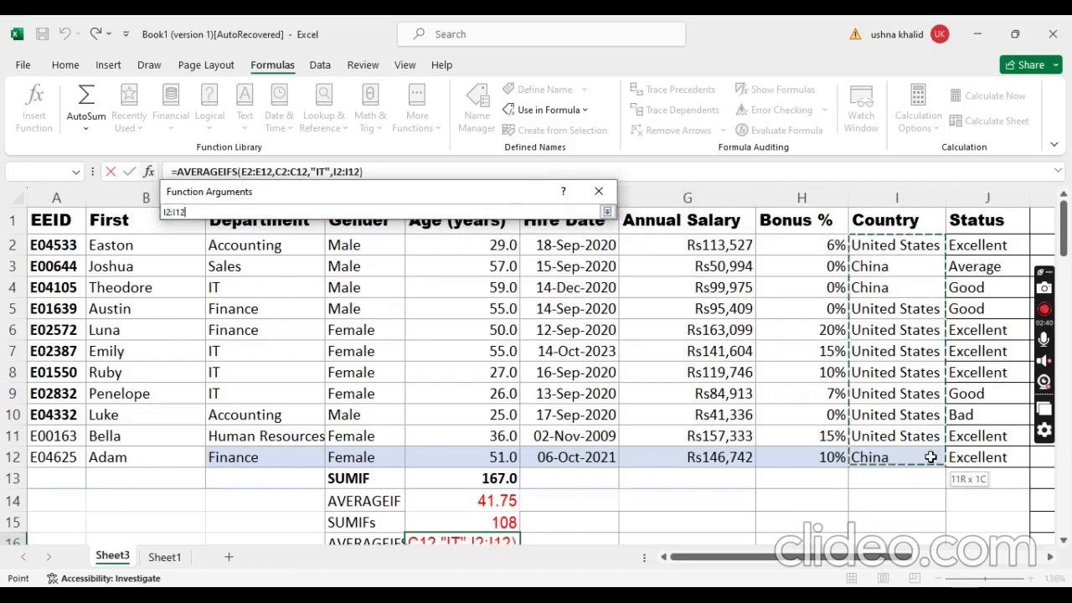
click(606, 212)
click(404, 305)
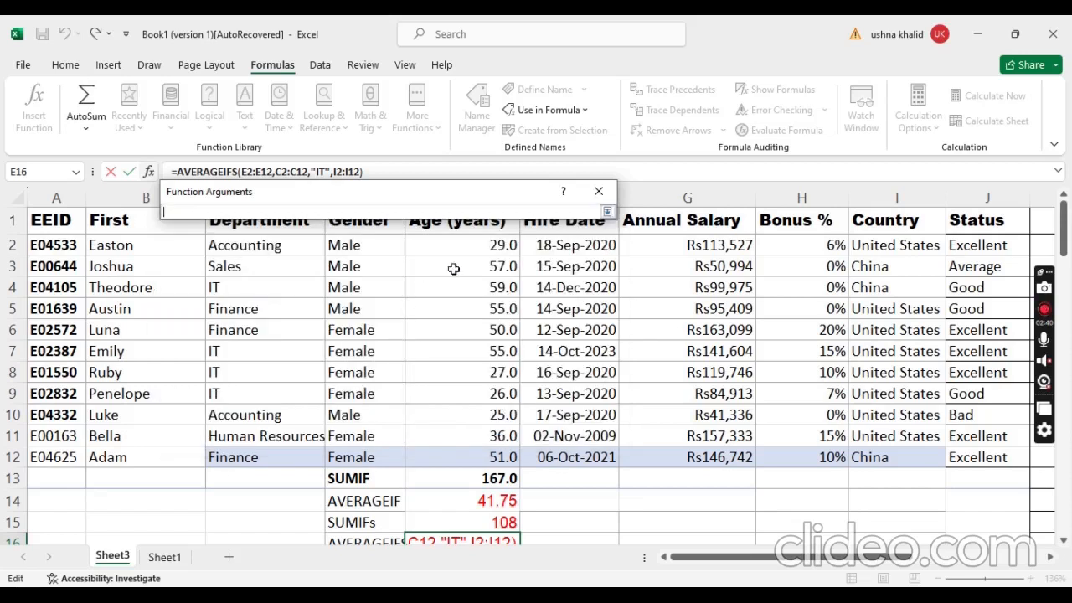
text(United State)
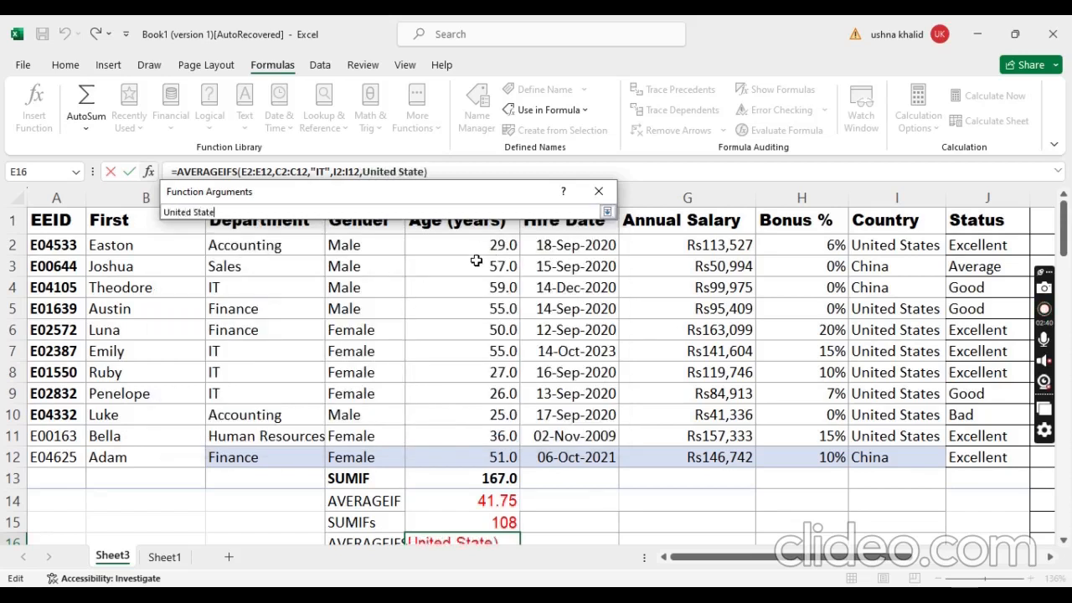
text(s)
click(609, 212)
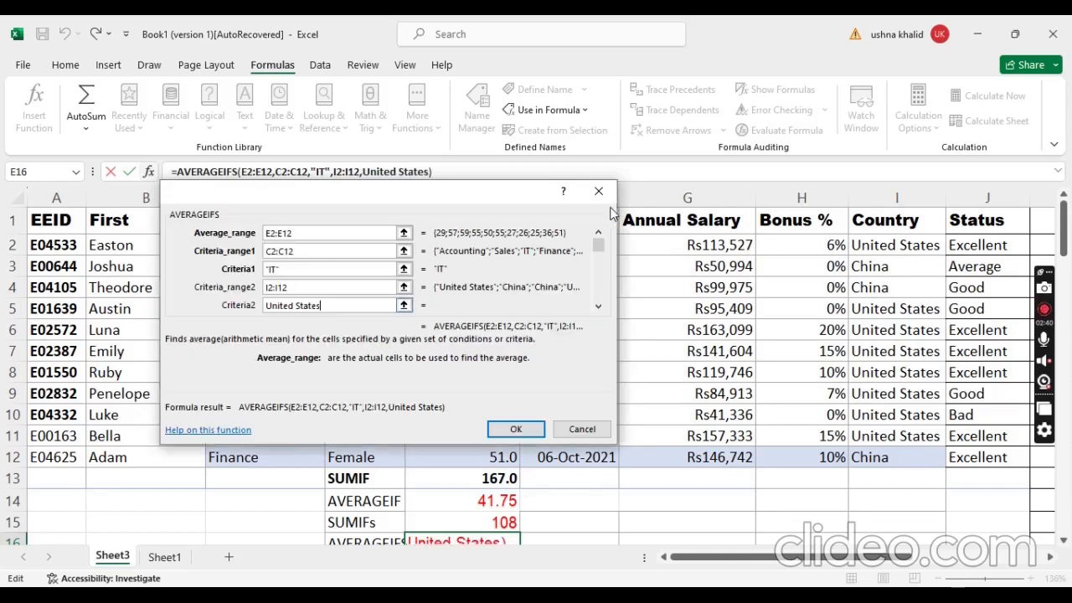
click(517, 431)
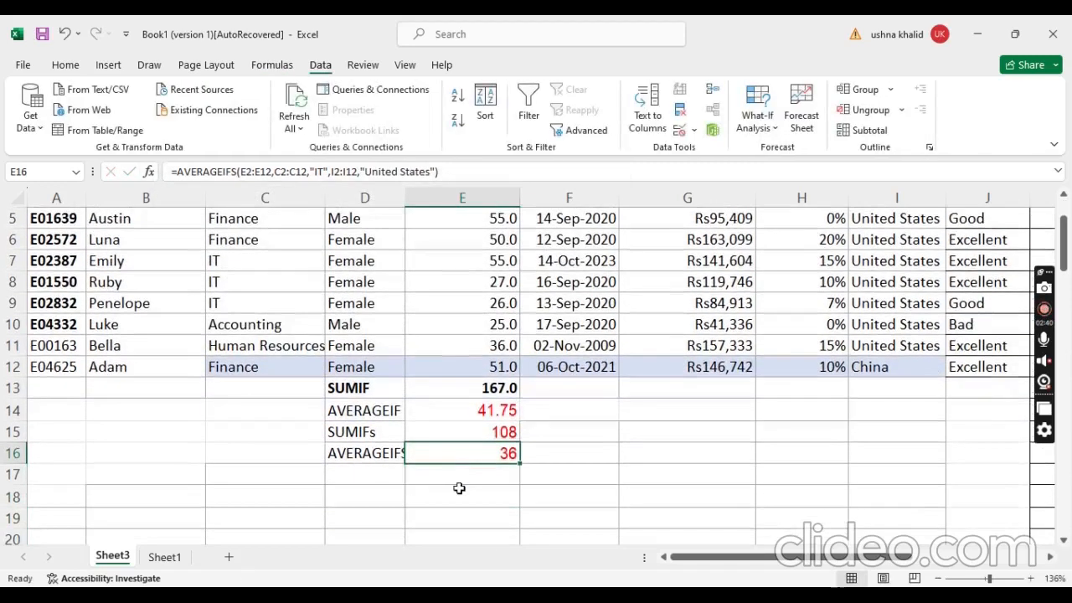
Step: Insert another AVERAGEIFS function in cell E17, averaging the age cells E2:E12
click(475, 481)
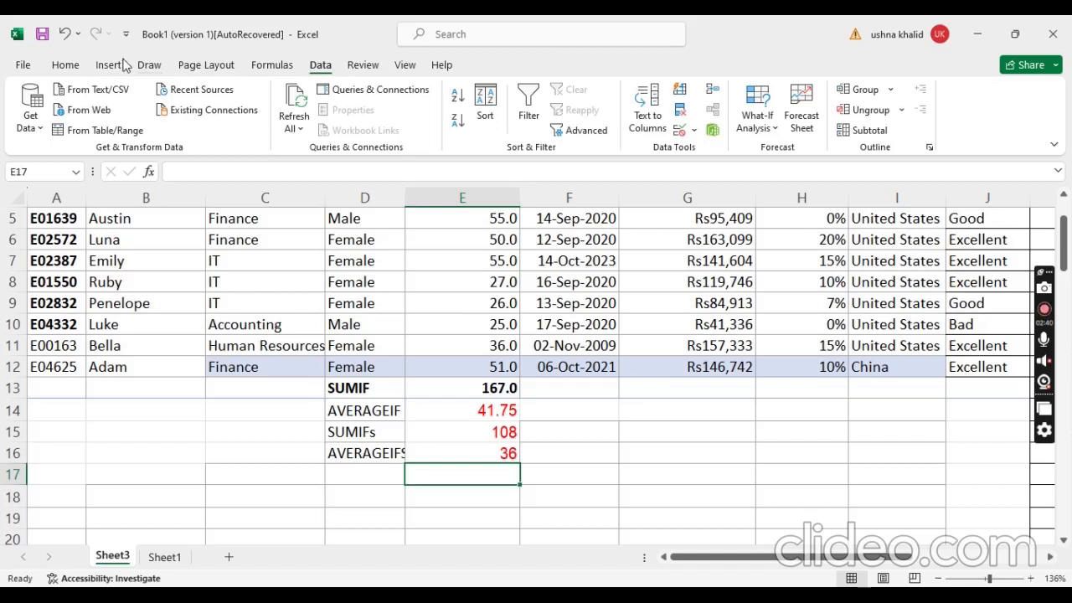
click(272, 65)
click(417, 117)
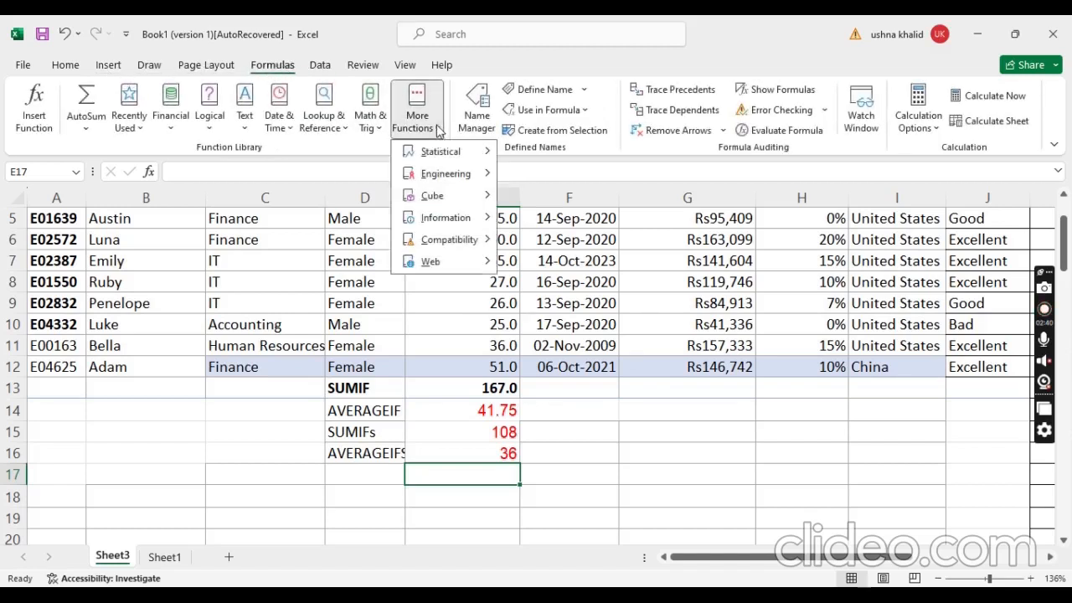
mouse_move(427, 153)
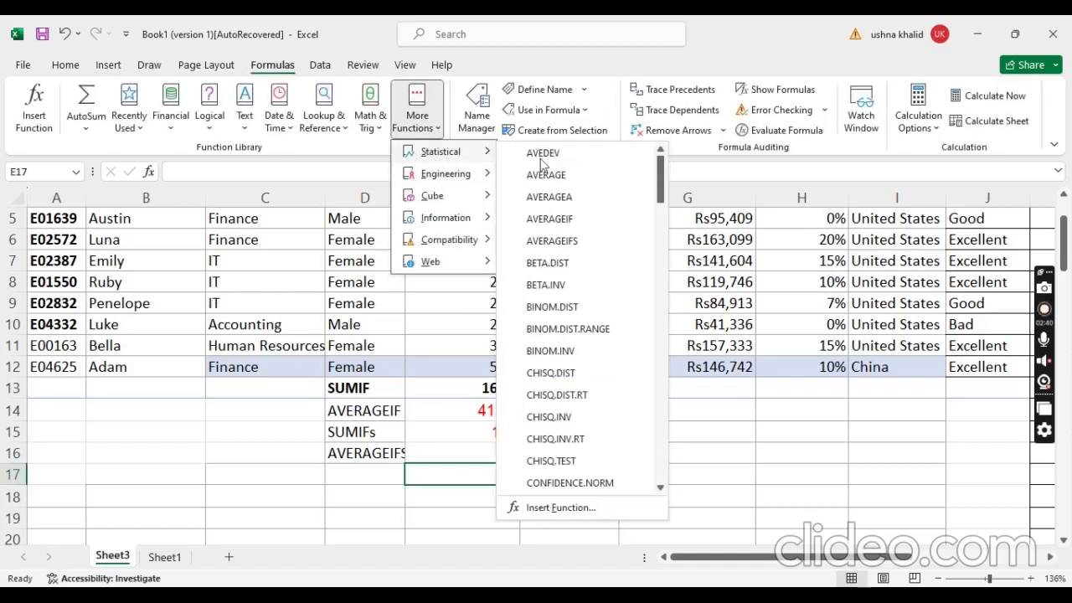
click(616, 242)
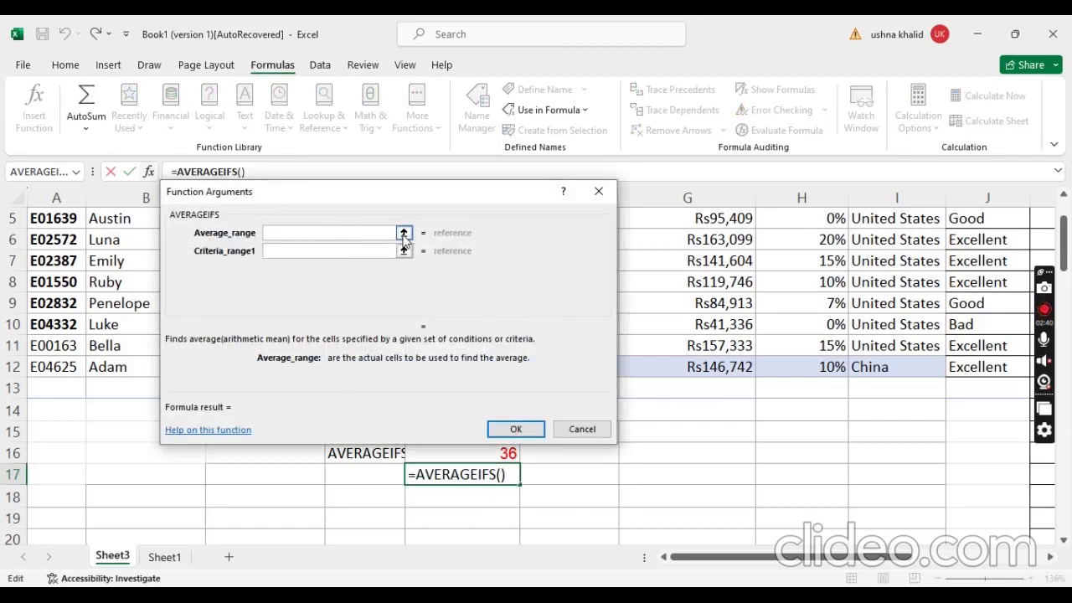
click(404, 233)
scroll(670, 316, up, 2)
drag(440, 243, 478, 456)
click(608, 212)
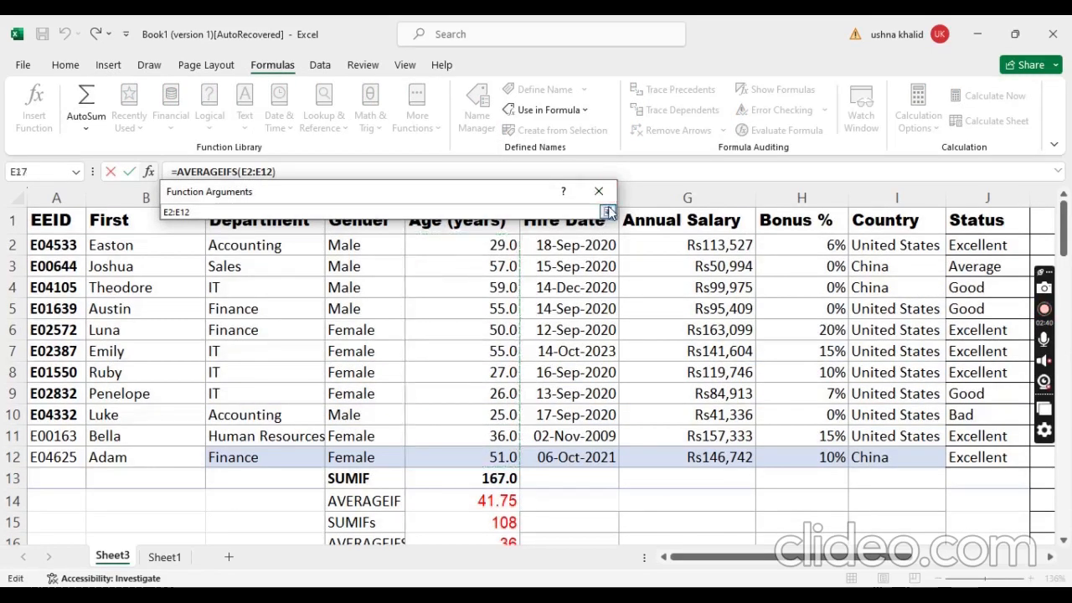
Step: Use the country cells I2:I12 as the first criteria range of the E17 formula, with "United States" as the criterion
click(404, 251)
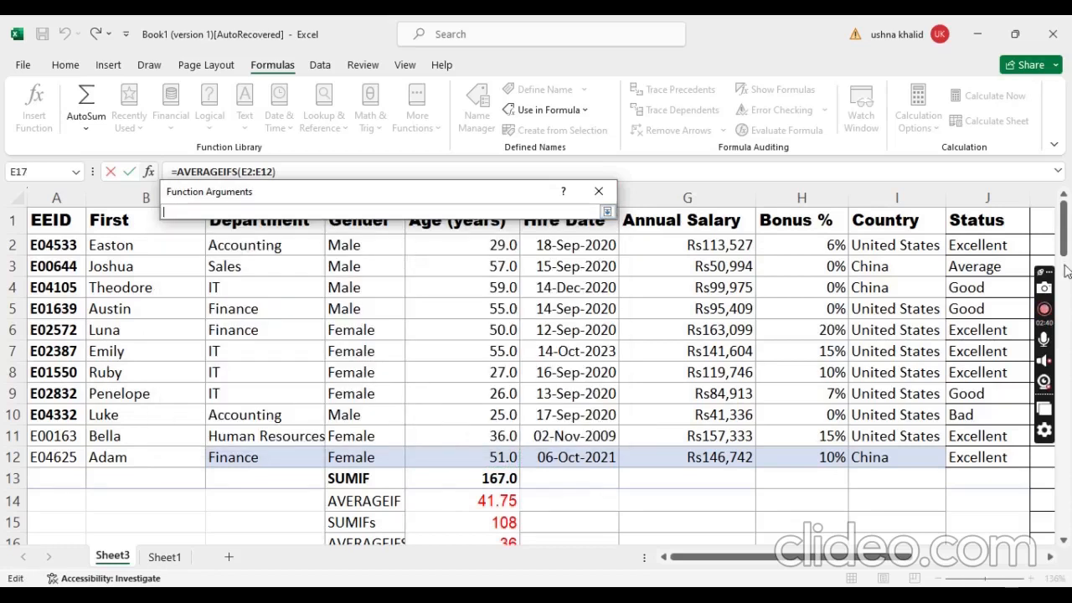
drag(903, 248, 913, 457)
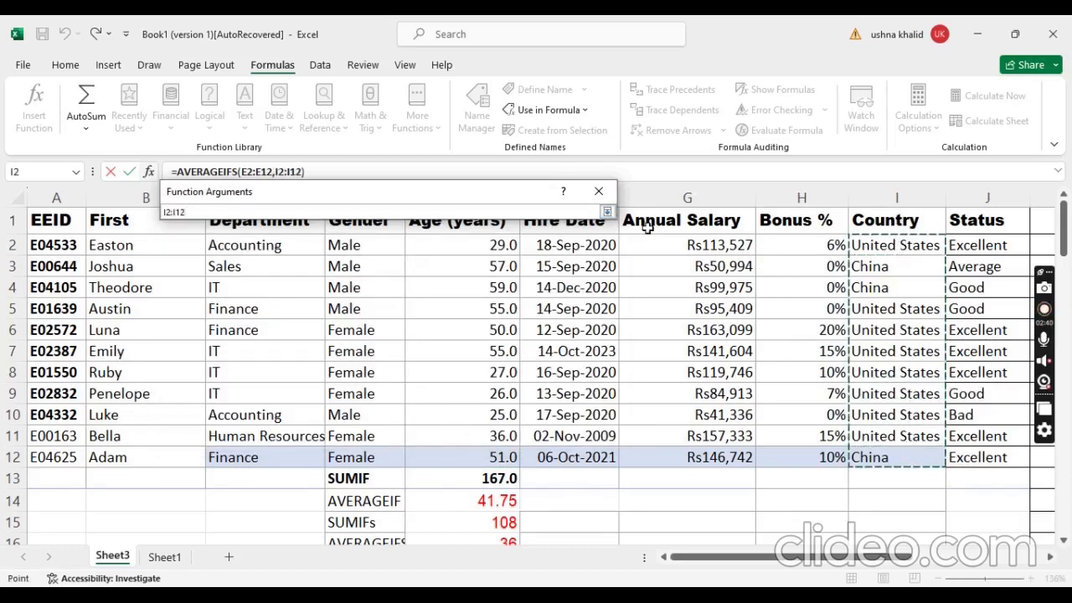
click(608, 212)
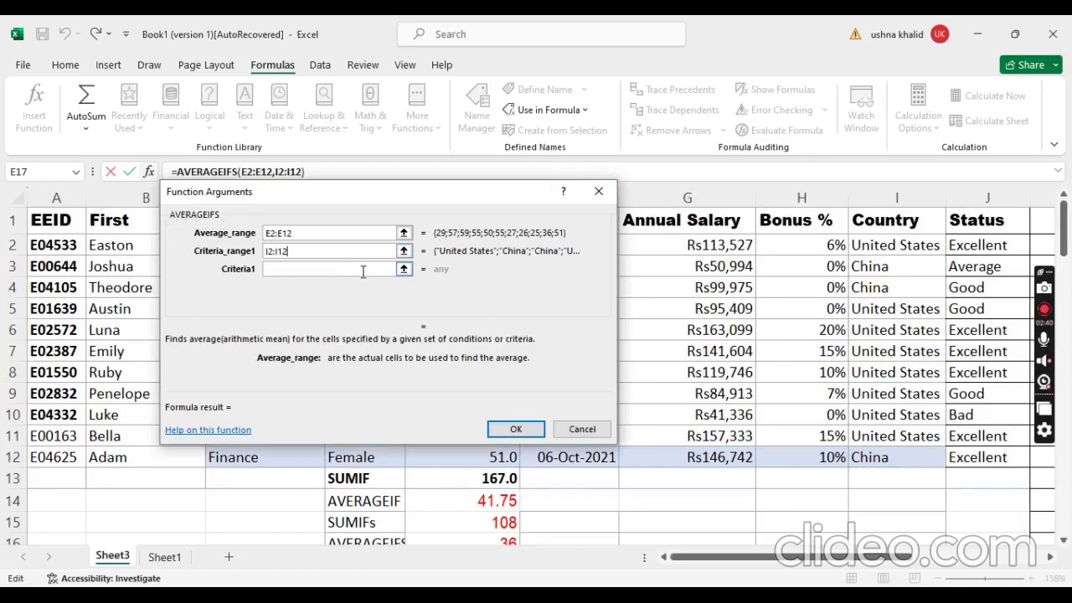
click(394, 272)
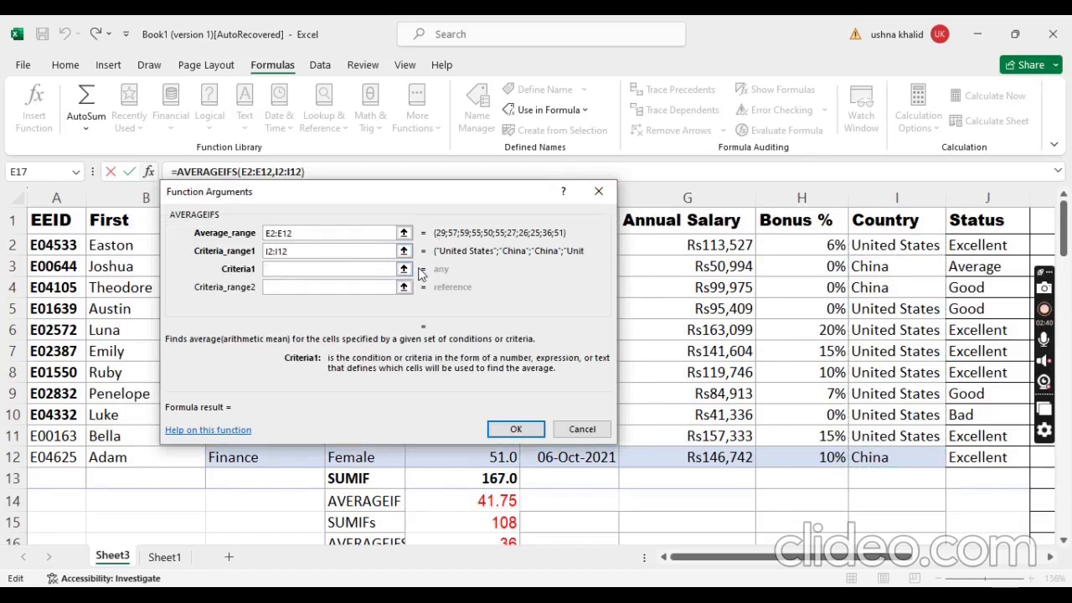
text(Unite)
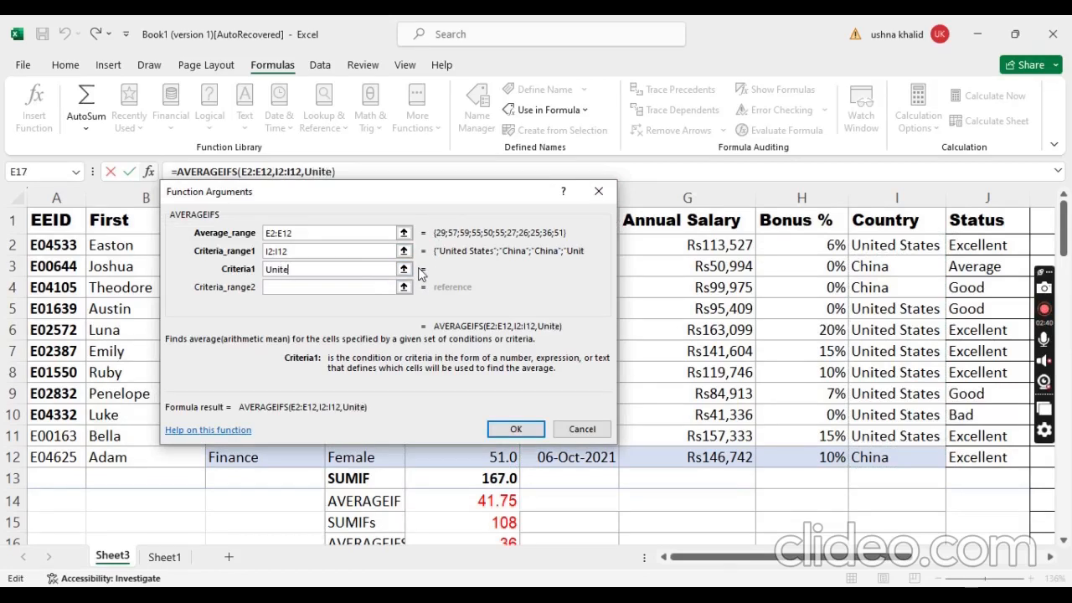
text(d States)
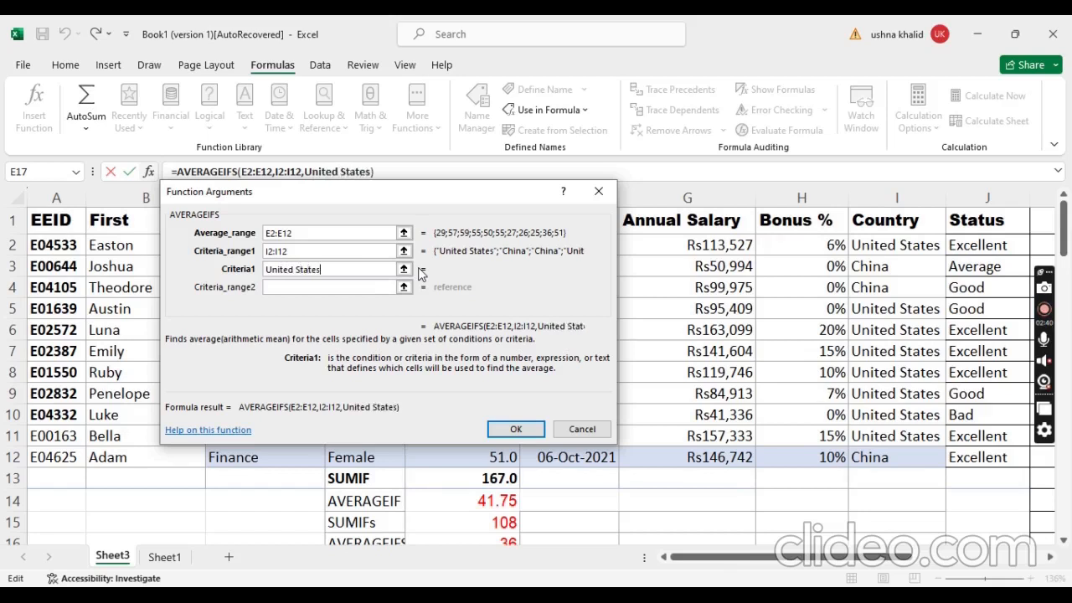
Step: Add the department cells C2:C12 with the criterion "IT" as the second condition and complete the formula in E17
click(404, 286)
drag(276, 244, 275, 464)
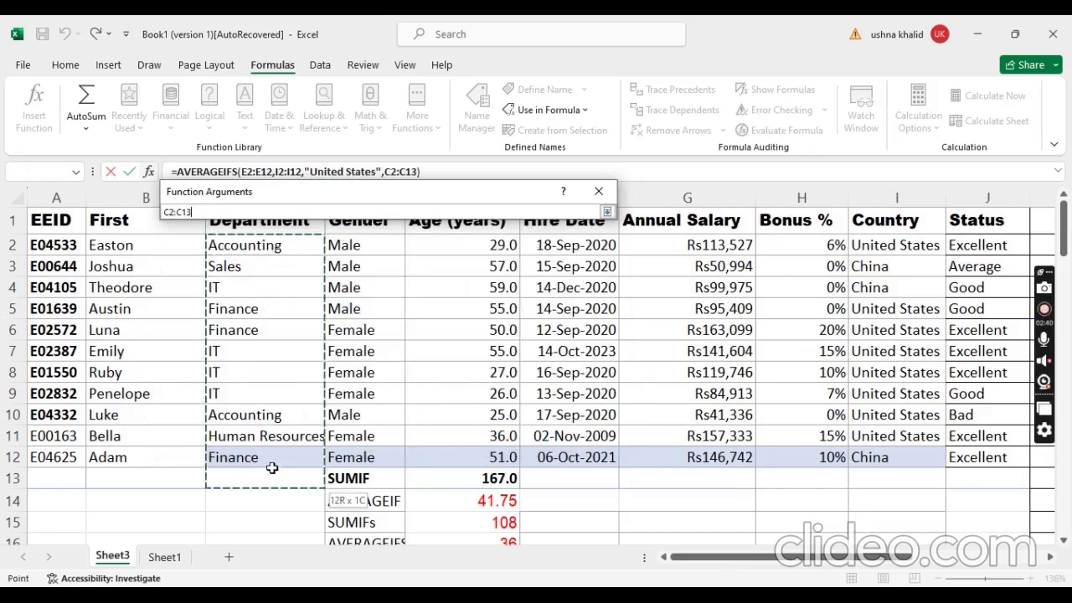
click(607, 212)
click(328, 304)
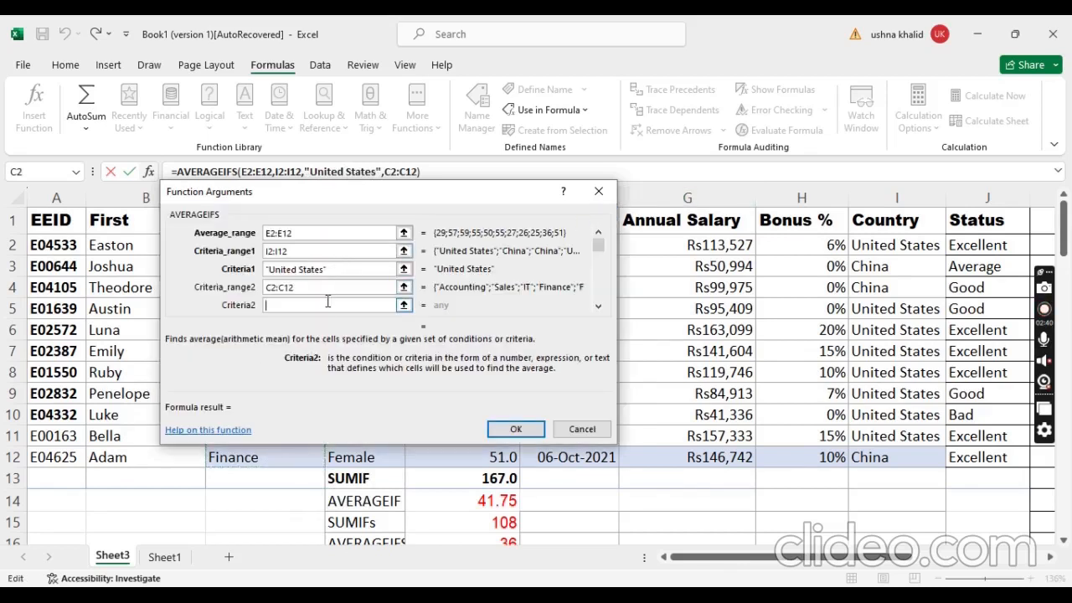
text(IT)
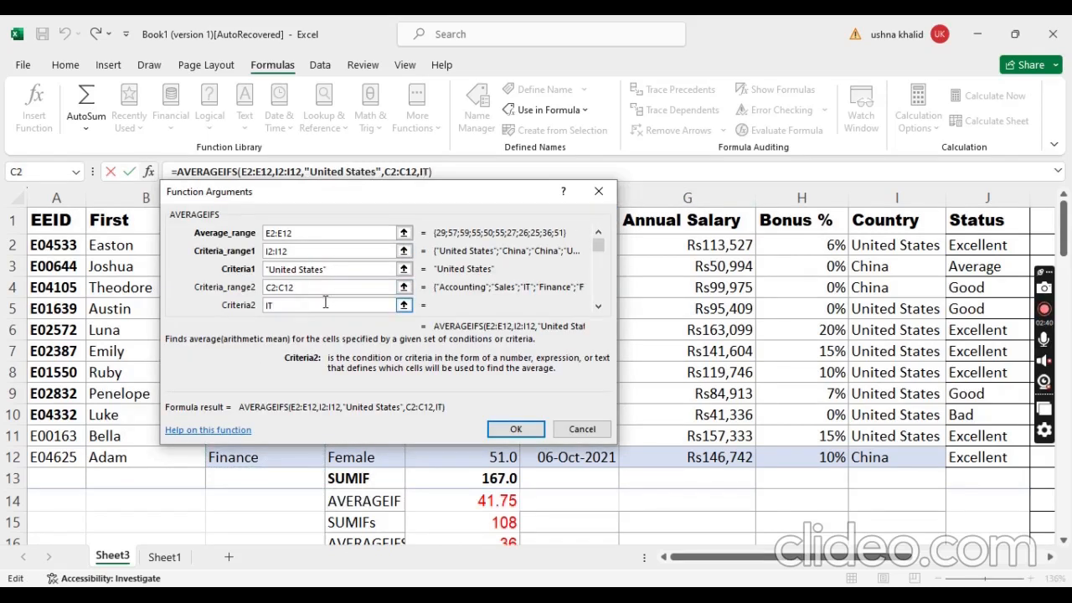
click(516, 428)
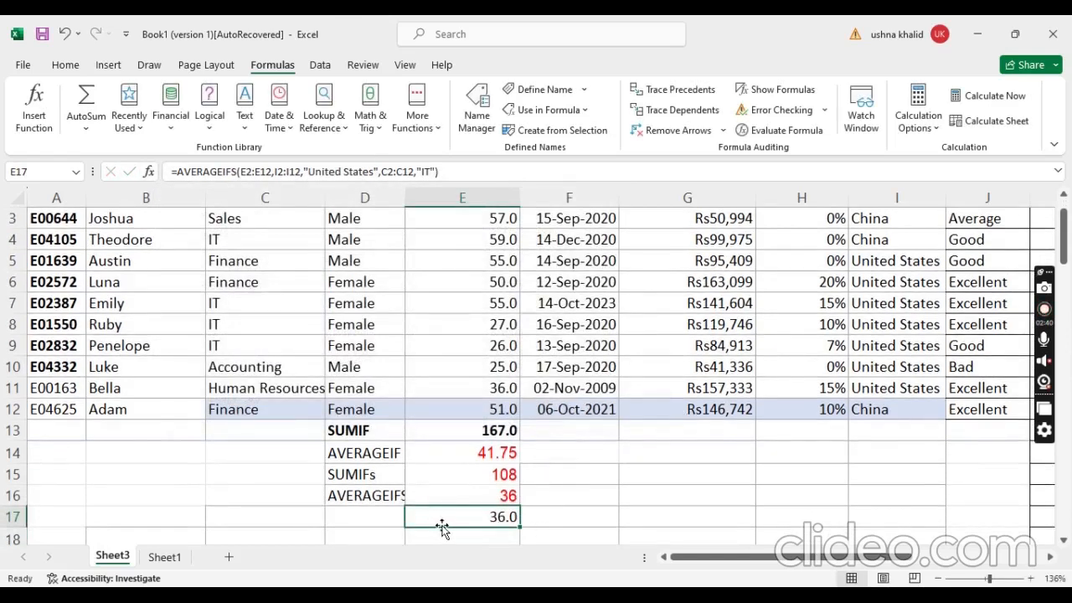